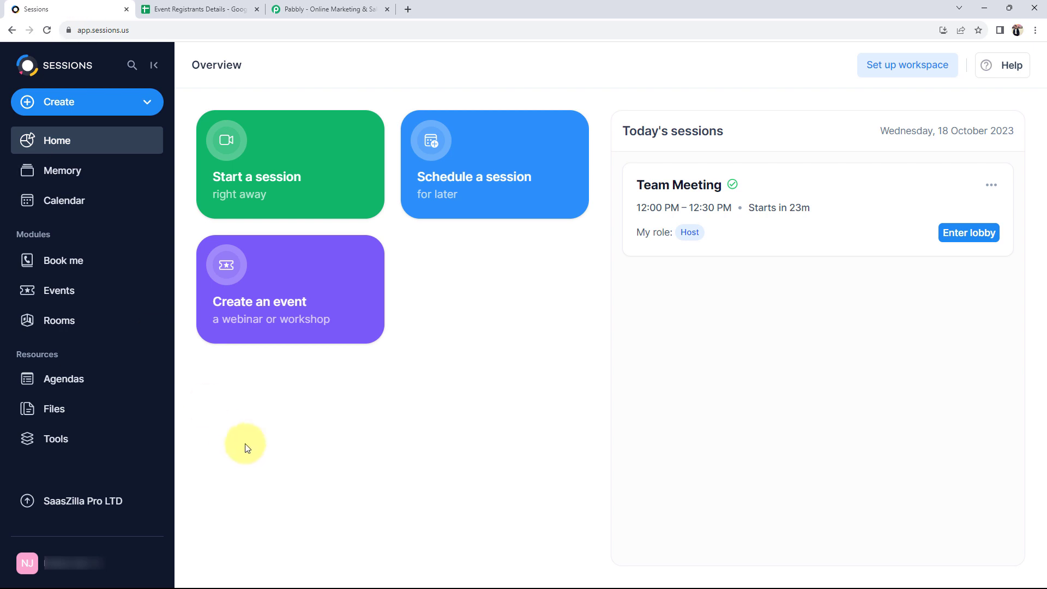
Switch to the Pabbly website, go to the account's apps page and open Pabbly Connect.
click(289, 8)
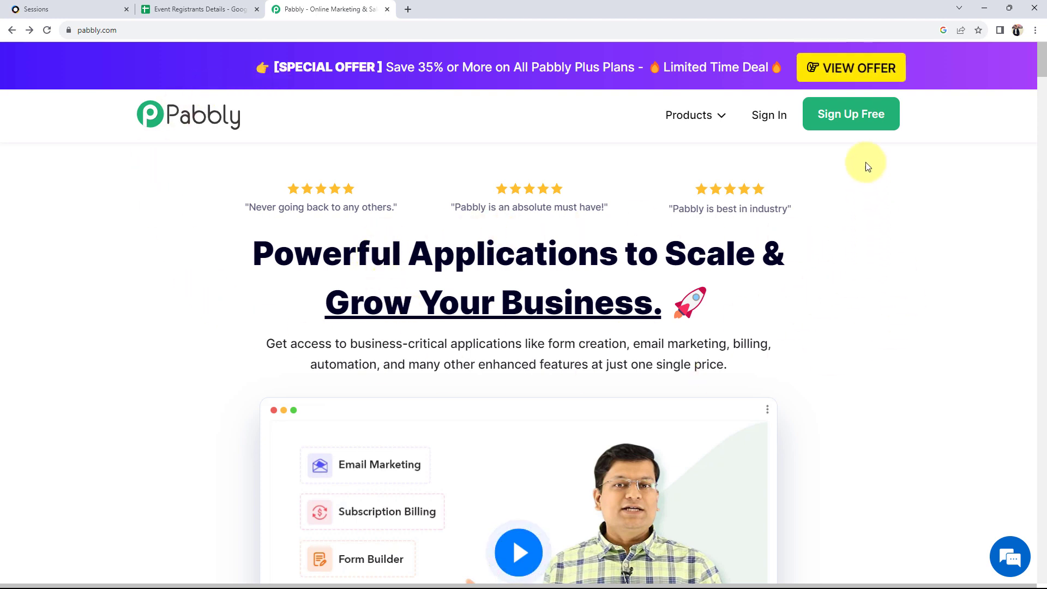
click(852, 132)
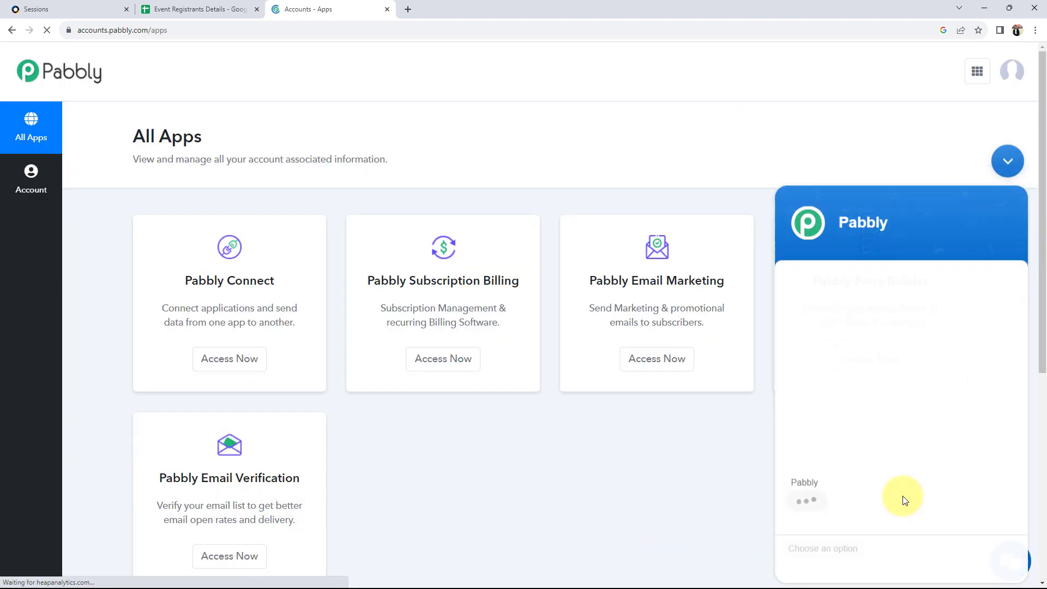
click(1008, 150)
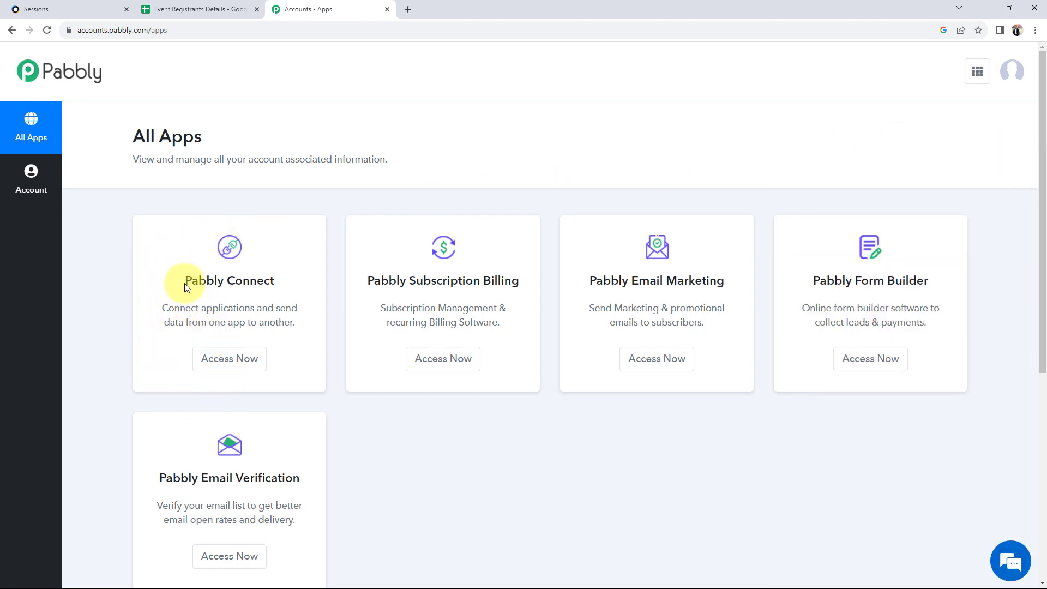
drag(185, 281, 278, 291)
click(229, 358)
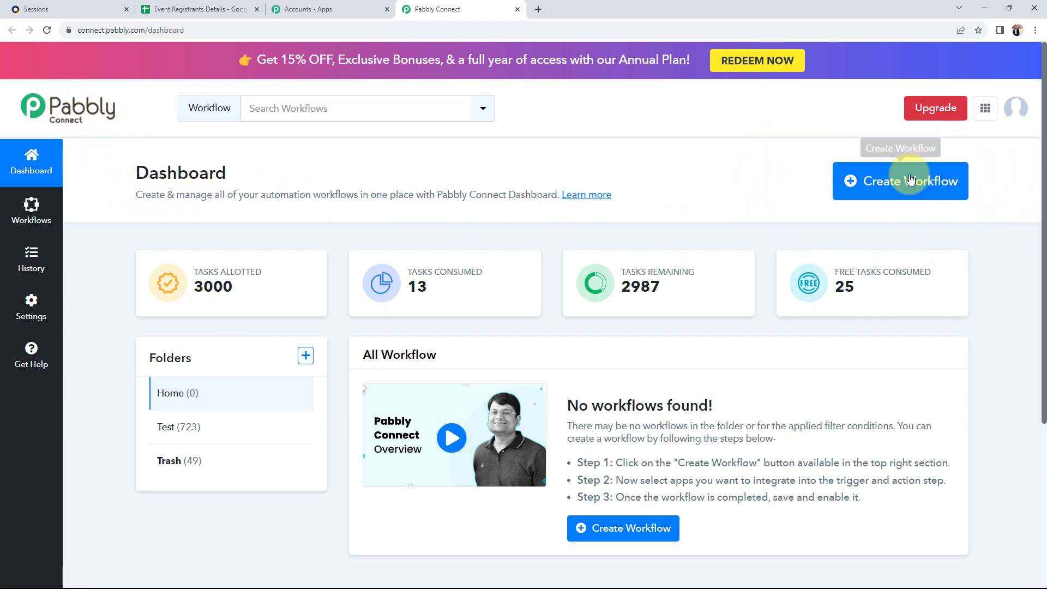
Create a workflow named "Add Sessions Event Registrants to Google Sheets" in the Home folder.
click(930, 182)
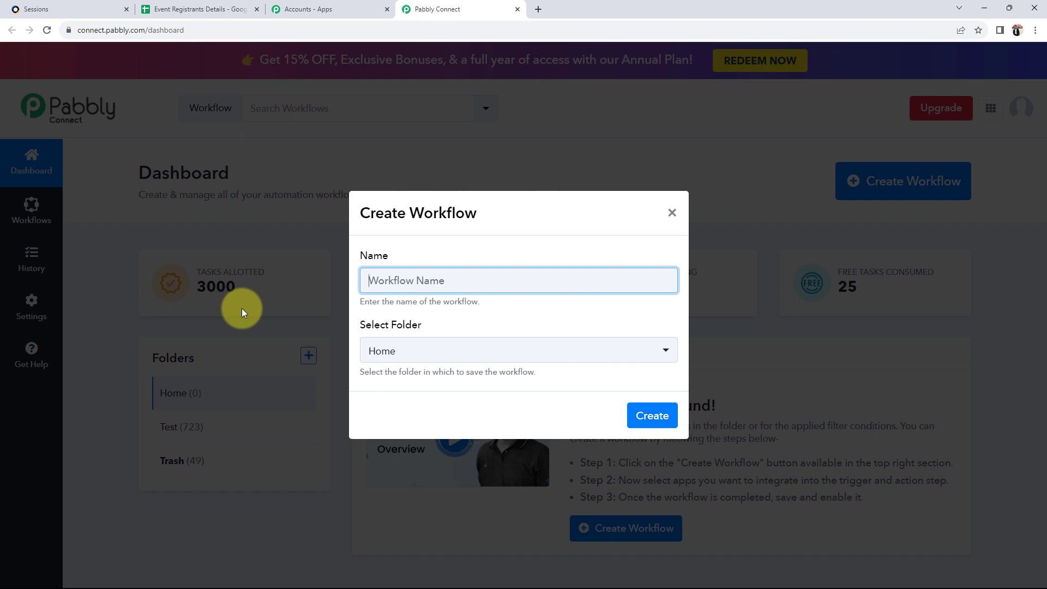
text(Add Sessions Event Registrants to Google Sheets)
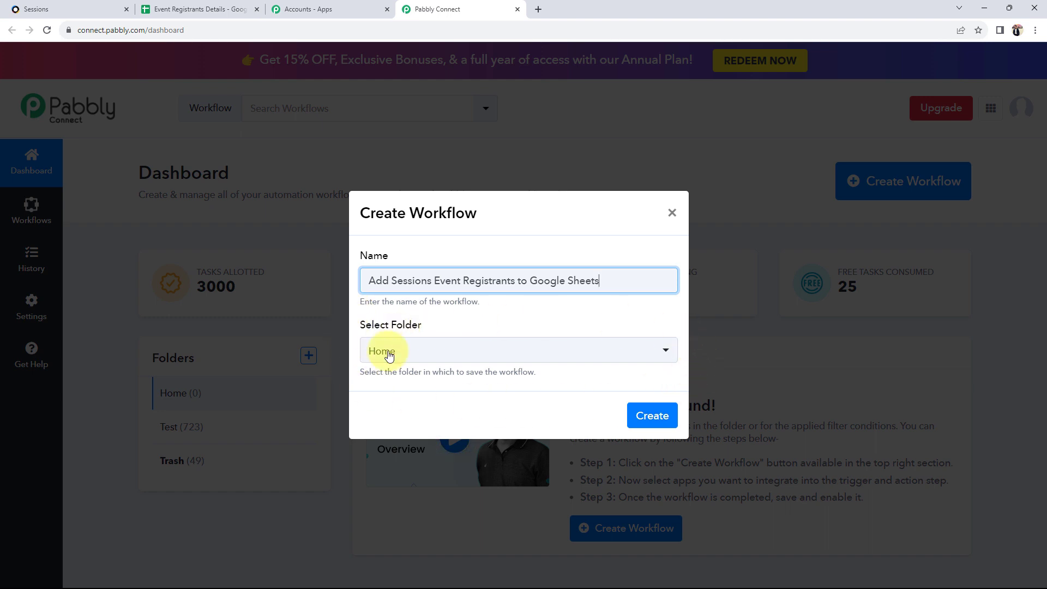
click(423, 353)
click(364, 348)
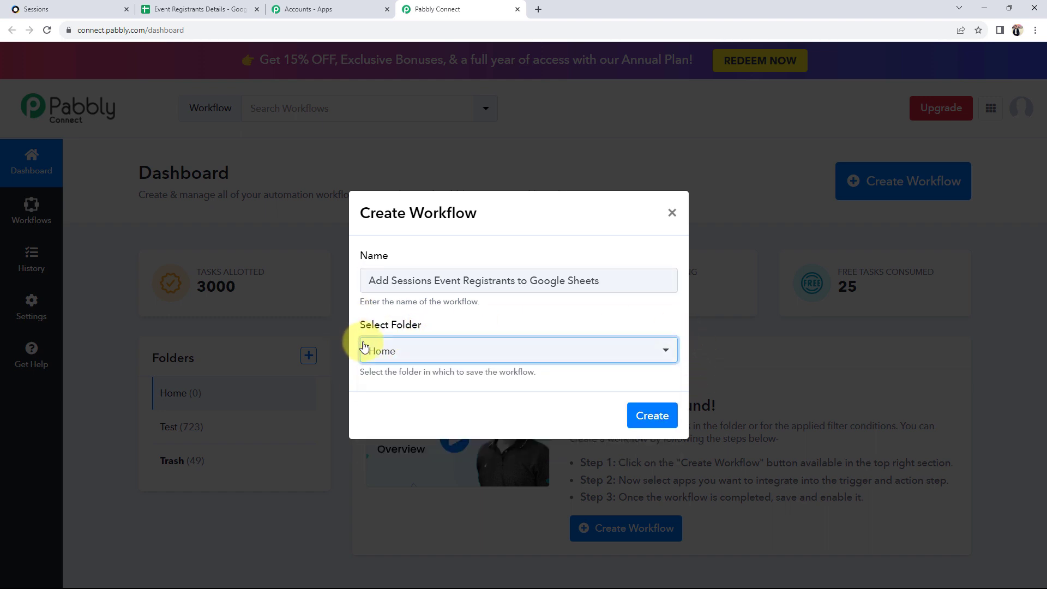
click(460, 353)
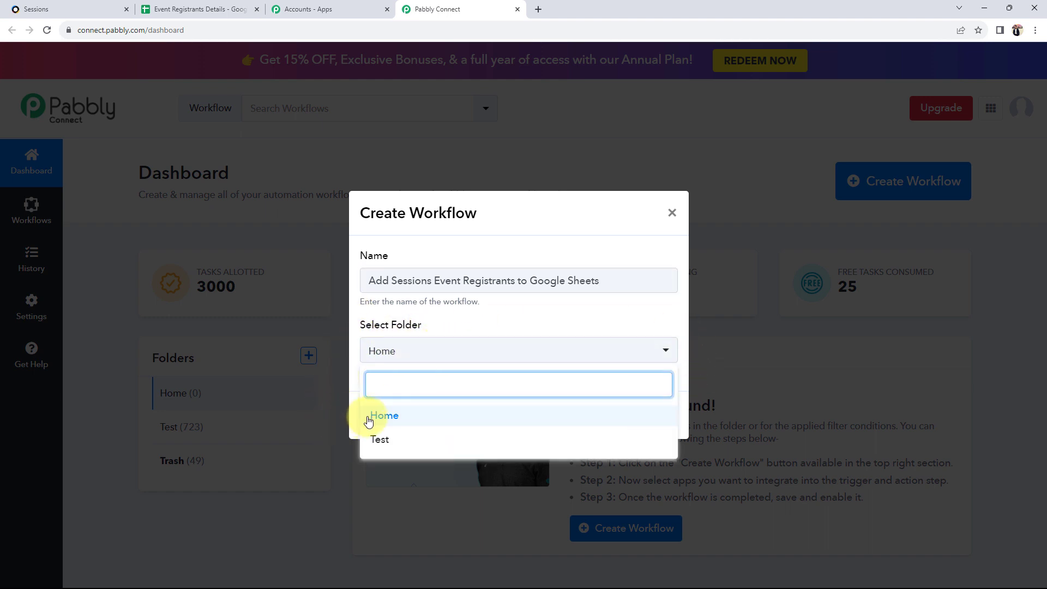
click(403, 418)
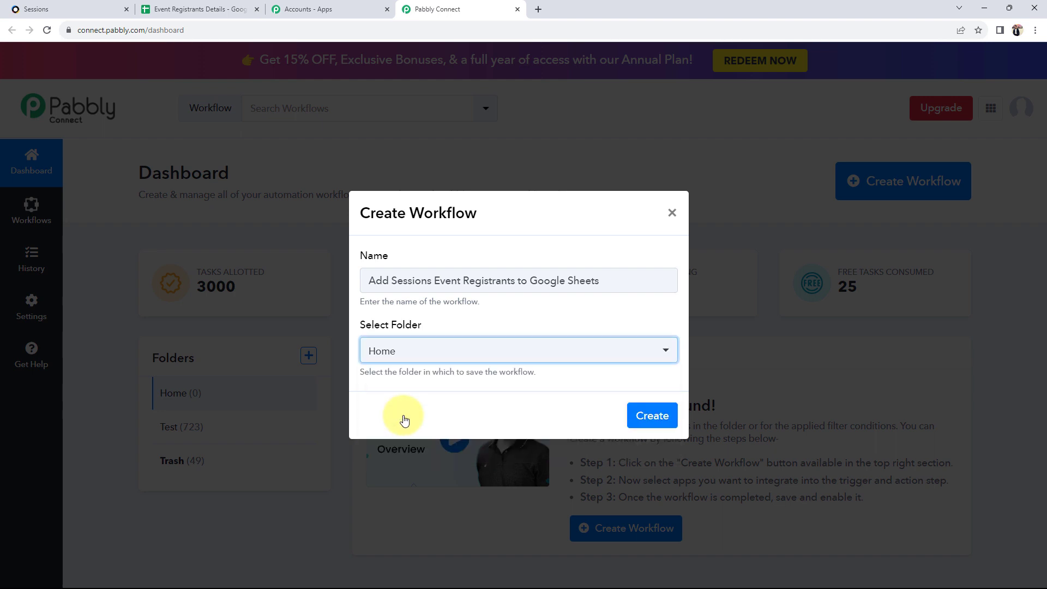
click(632, 420)
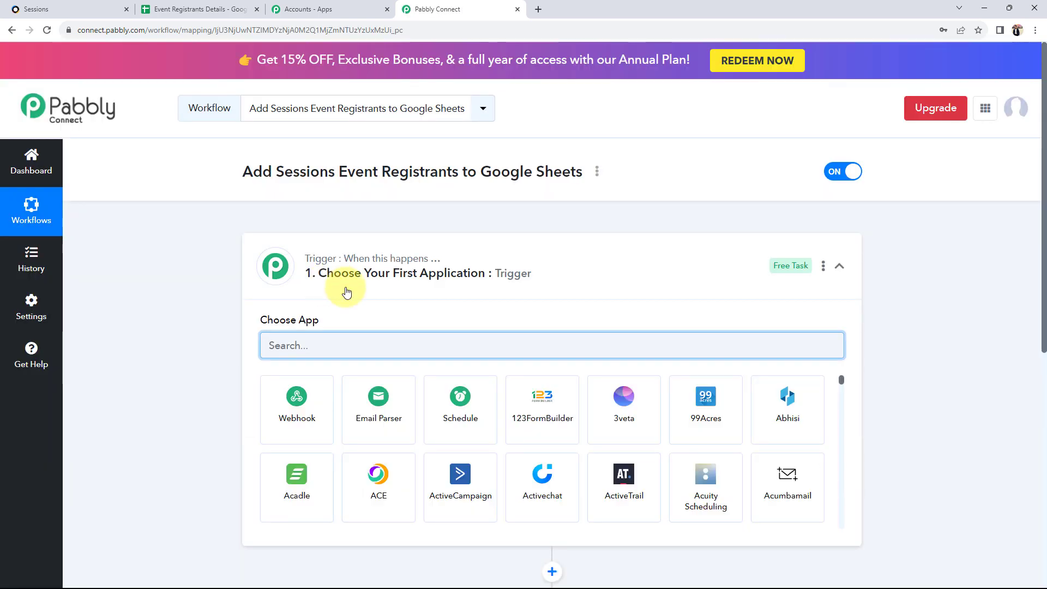
Examine the workflow's collapsed trigger and action steps, the Sessions overview page, and the column headers in the Event Registrants Details spreadsheet.
click(347, 292)
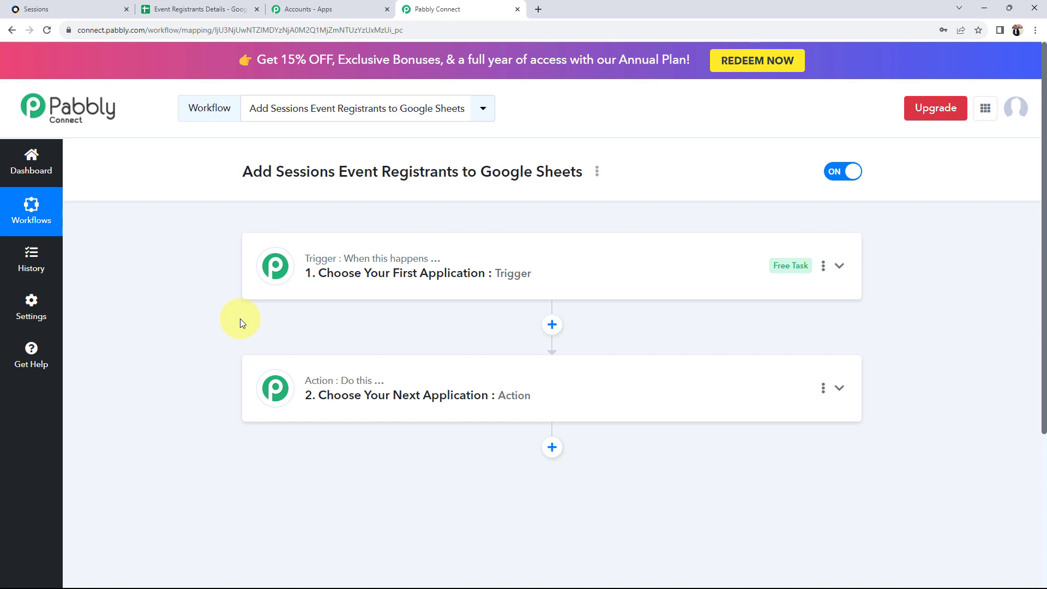
mouse_move(428, 260)
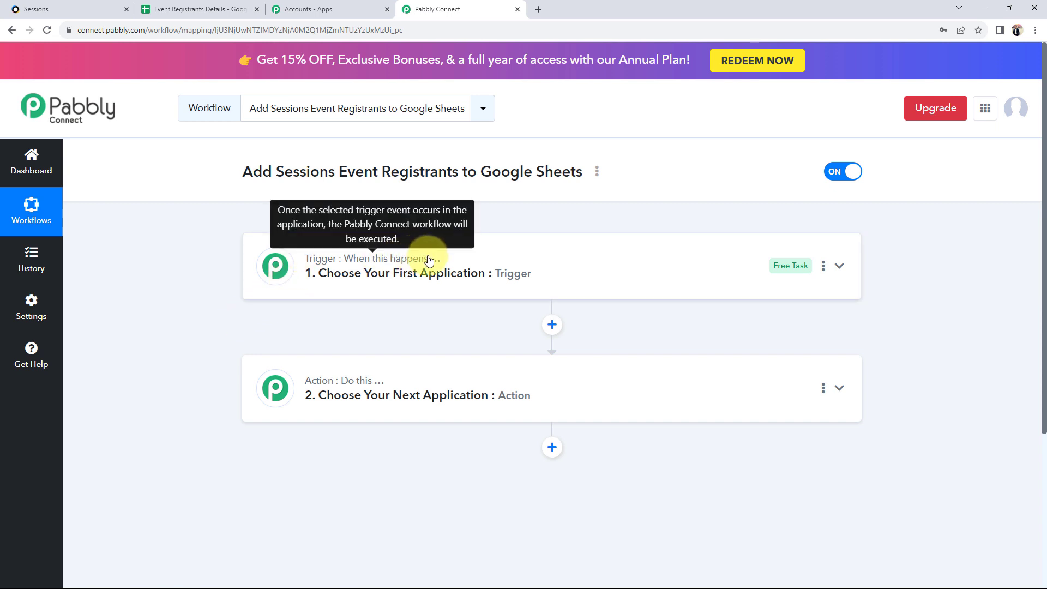
mouse_move(297, 379)
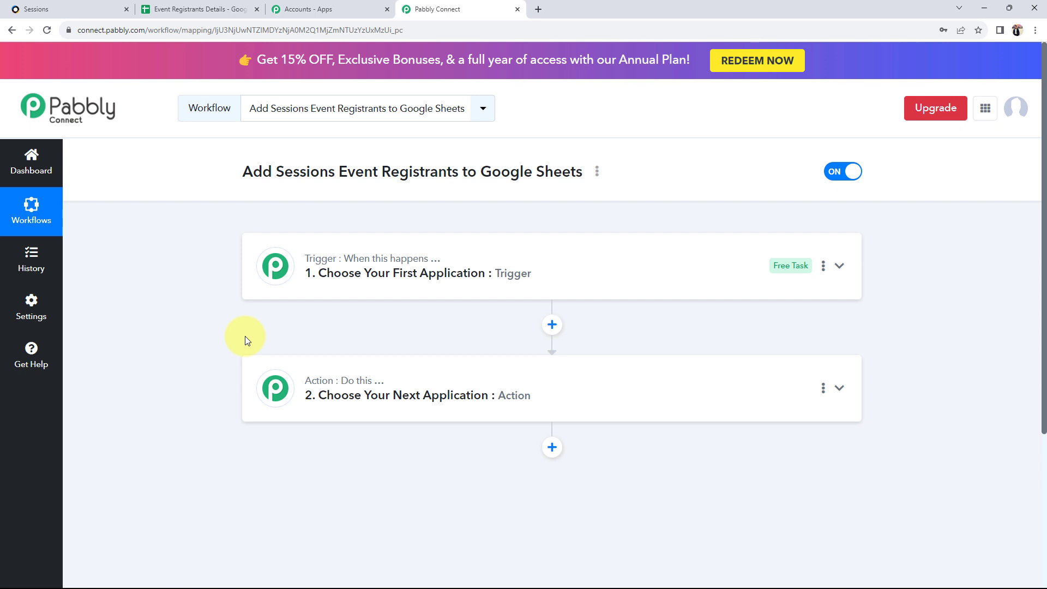
click(33, 9)
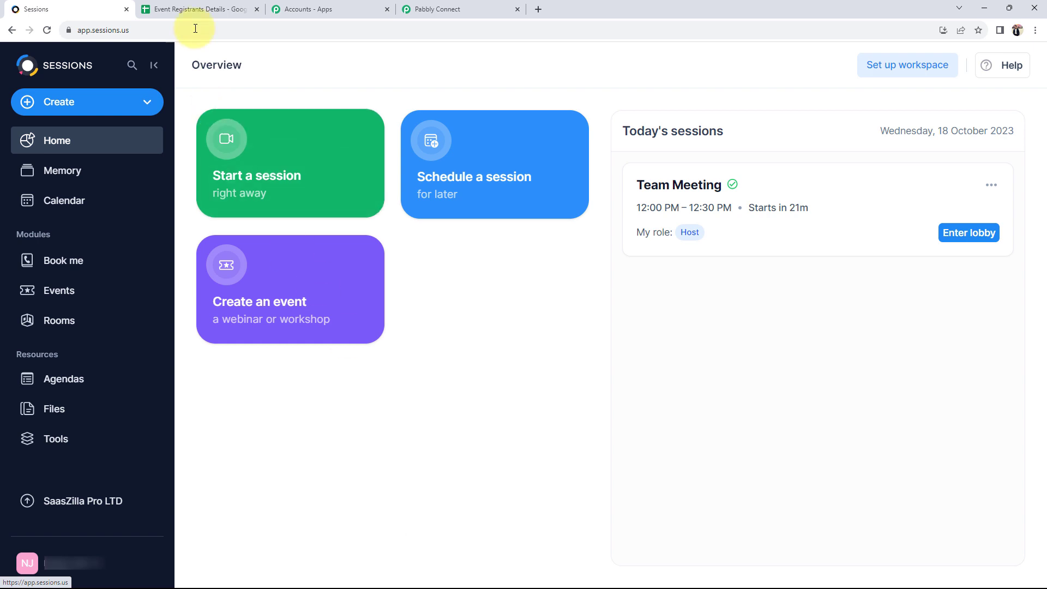
click(197, 10)
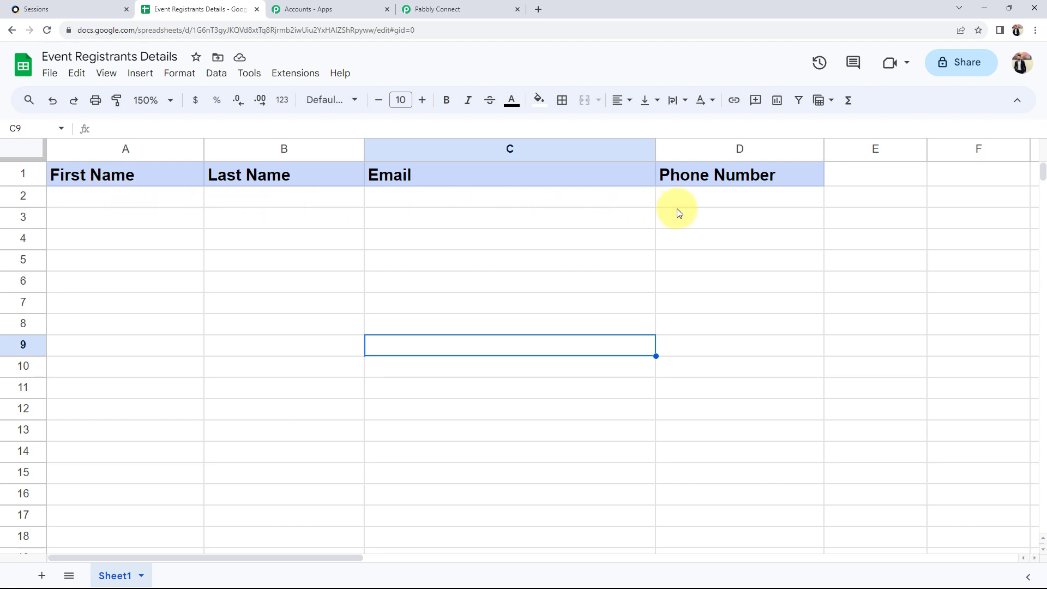
click(450, 262)
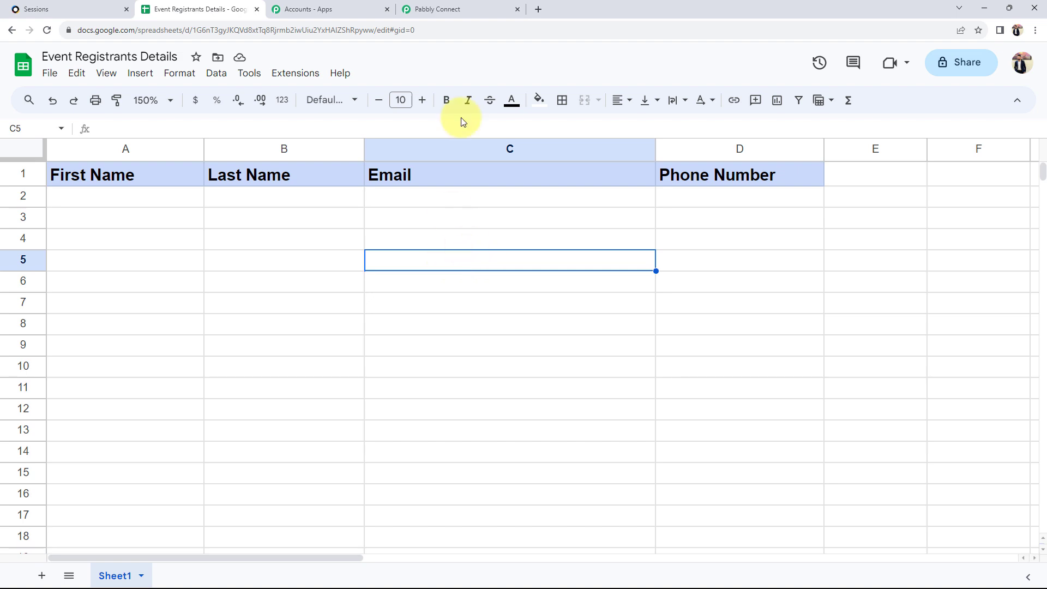
Return to the Pabbly Connect workflow and set its trigger to the Sessions app with the Event New Registration event.
click(458, 10)
click(329, 266)
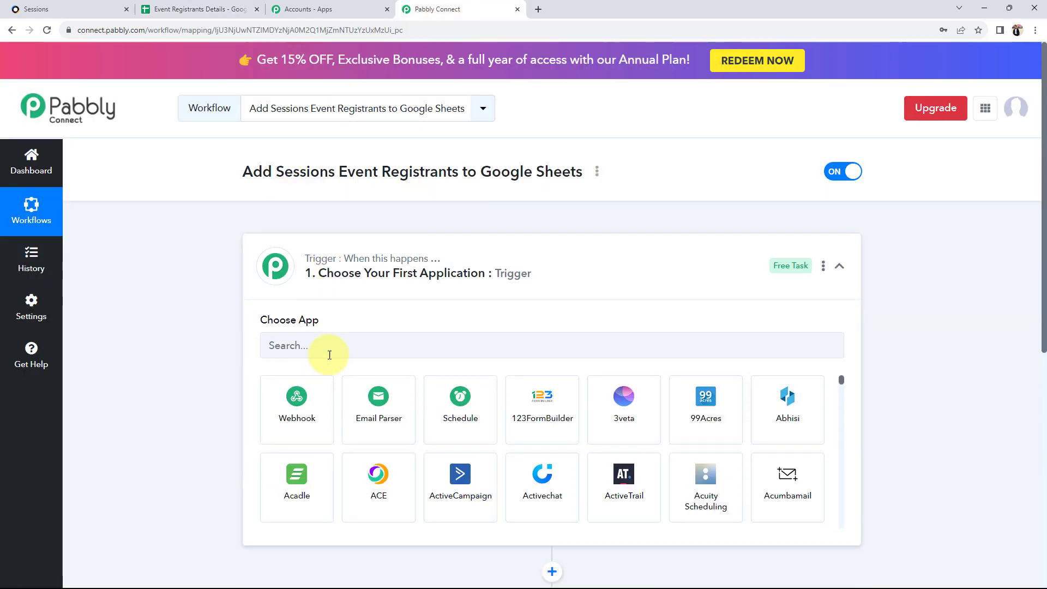
click(327, 350)
text(sess)
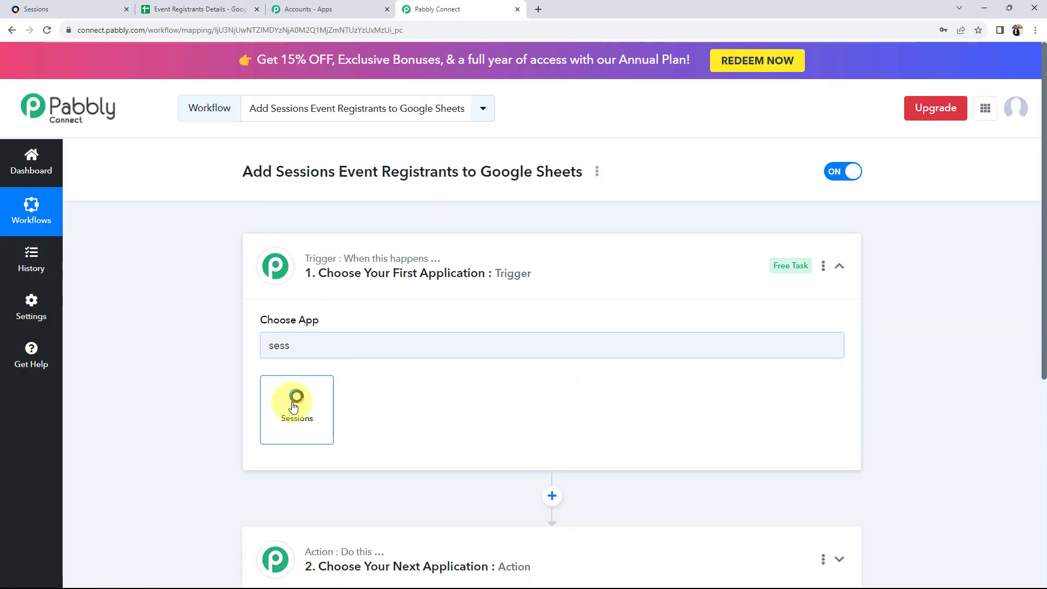
click(294, 401)
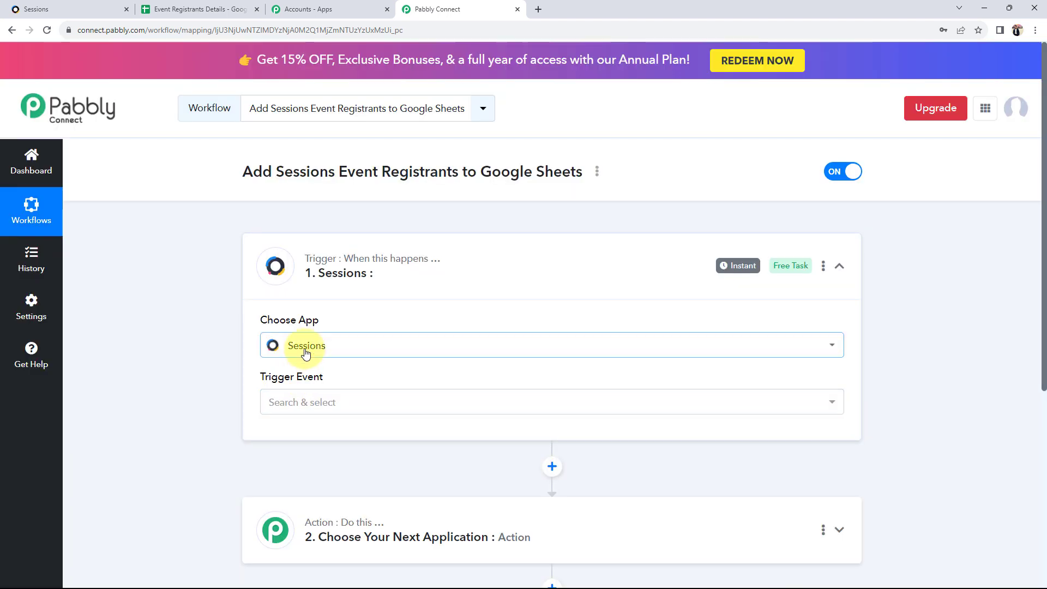
click(273, 404)
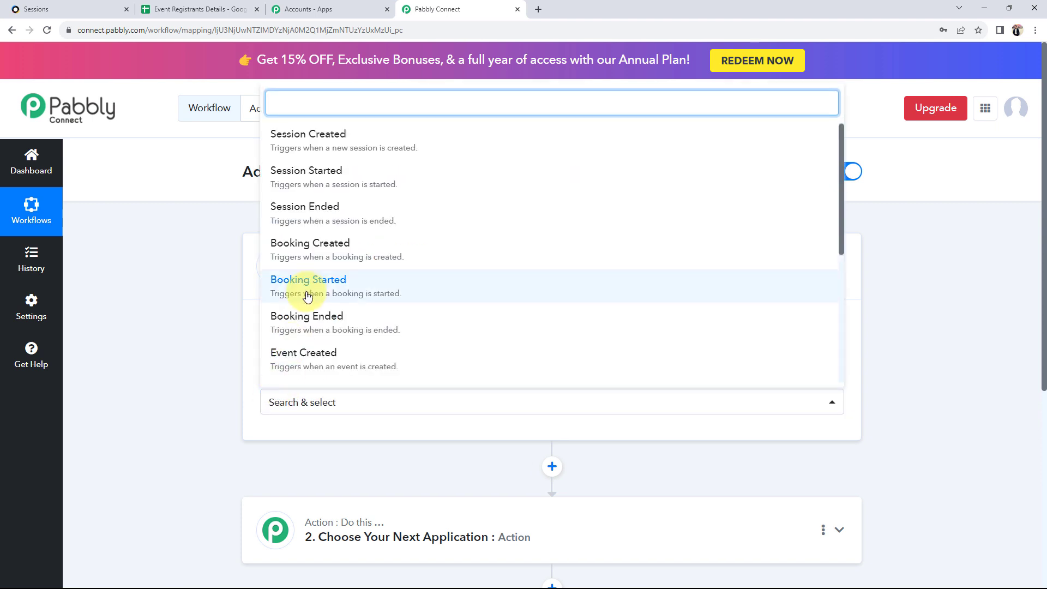
scroll(307, 296, down, 3)
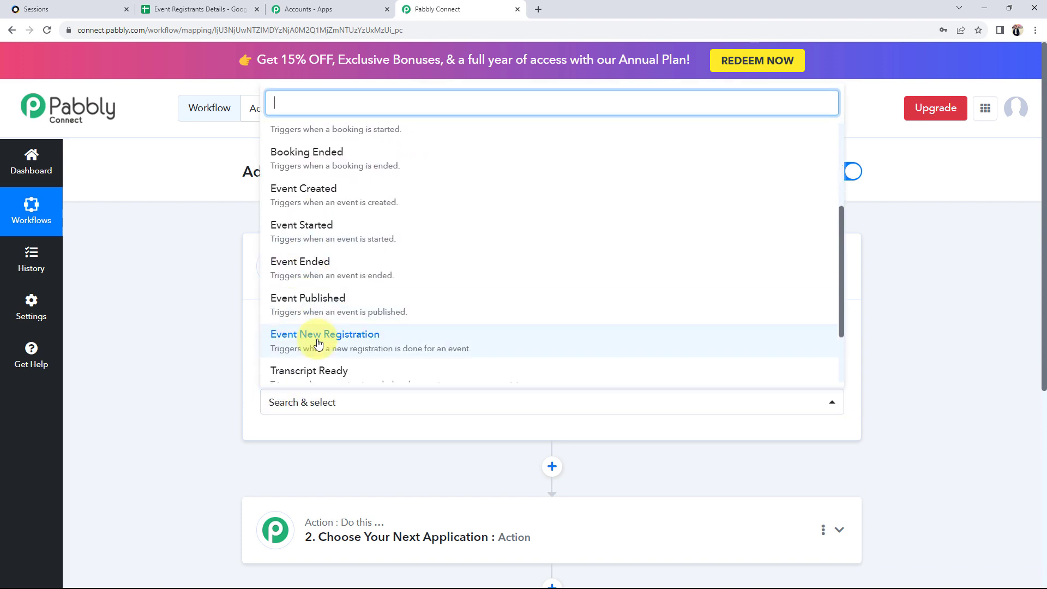
click(319, 344)
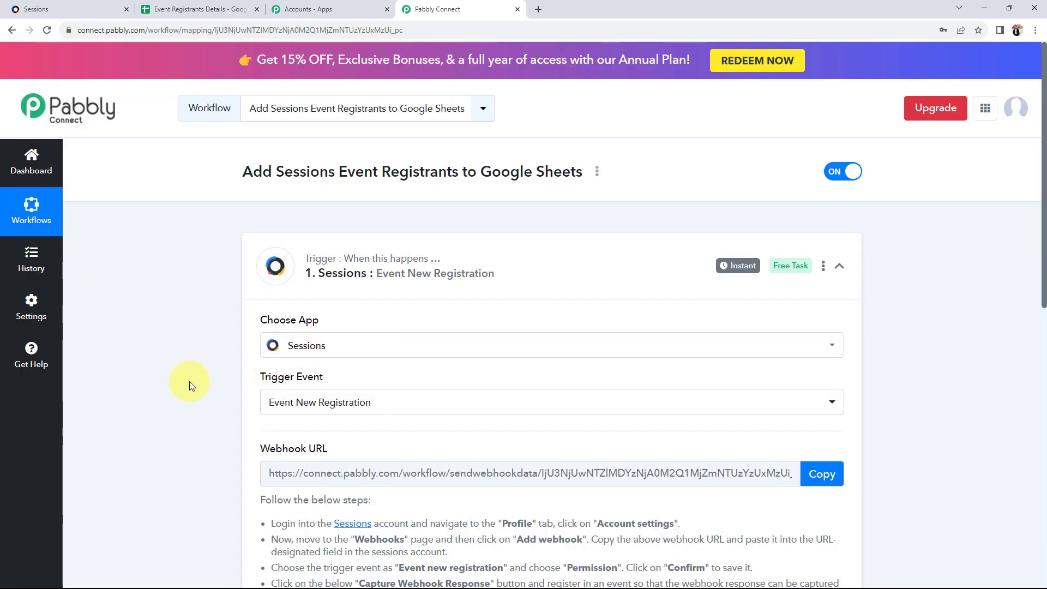
Set the workflow's action step to Google Sheets with the Add New Row event.
scroll(188, 381, down, 9)
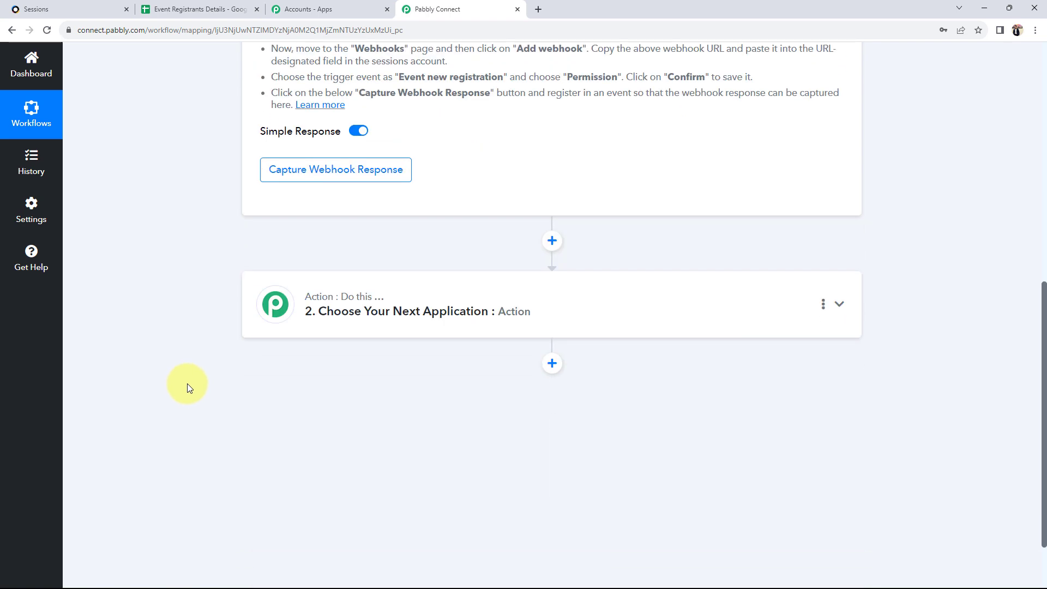
click(327, 310)
click(301, 374)
text(goo)
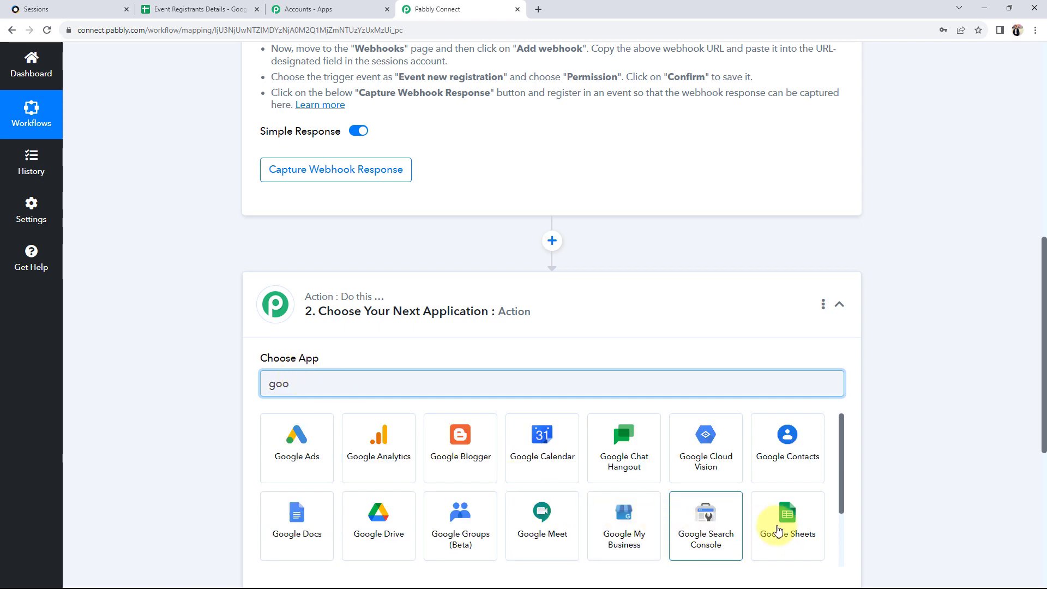
click(752, 510)
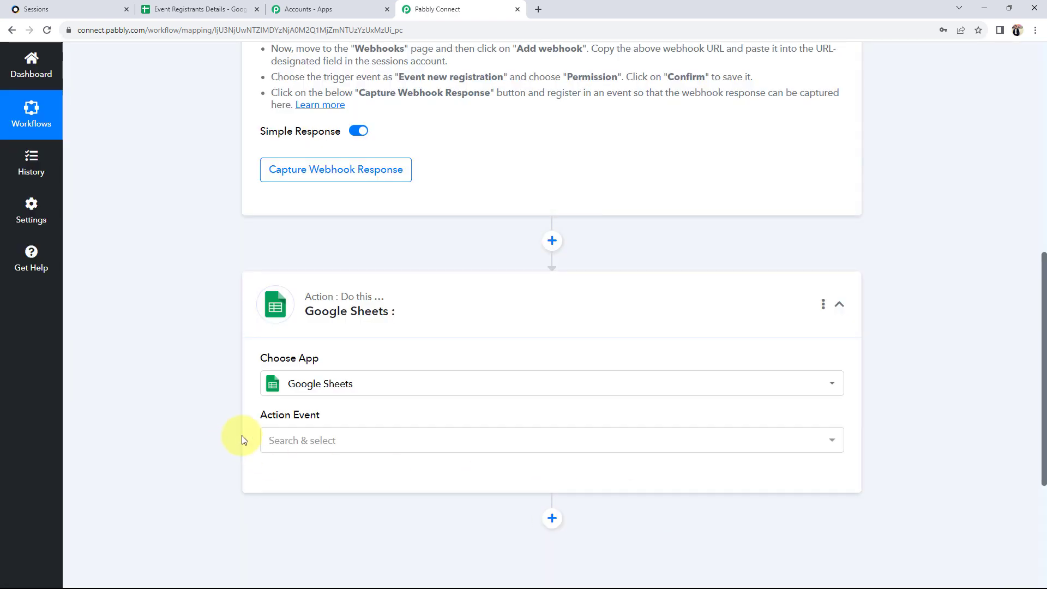
click(280, 440)
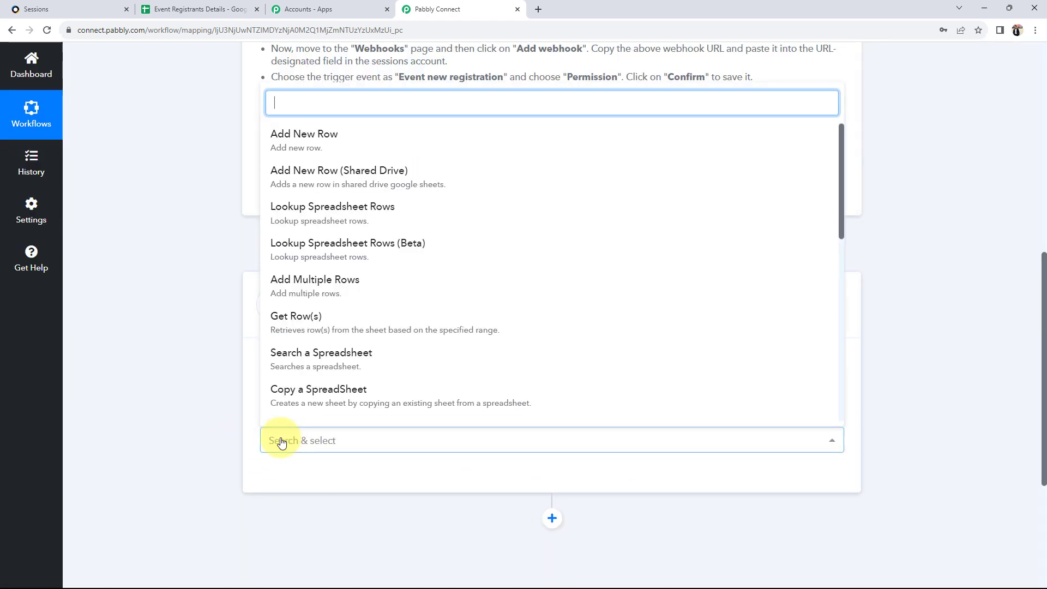
click(296, 136)
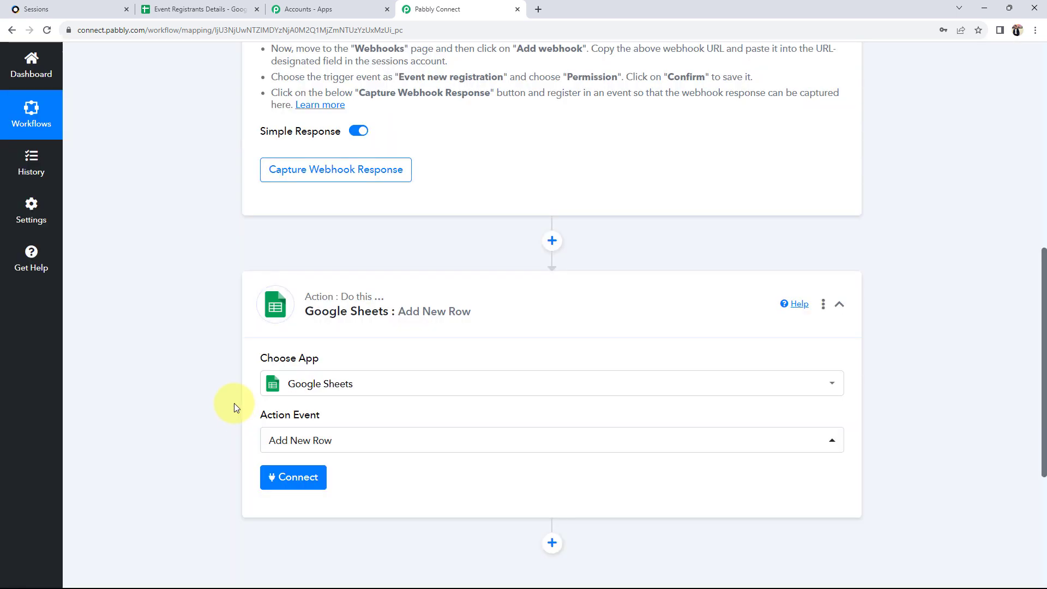
Review the configured trigger and action steps, along with the webhook URL and its setup instructions for Sessions.
scroll(234, 407, up, 7)
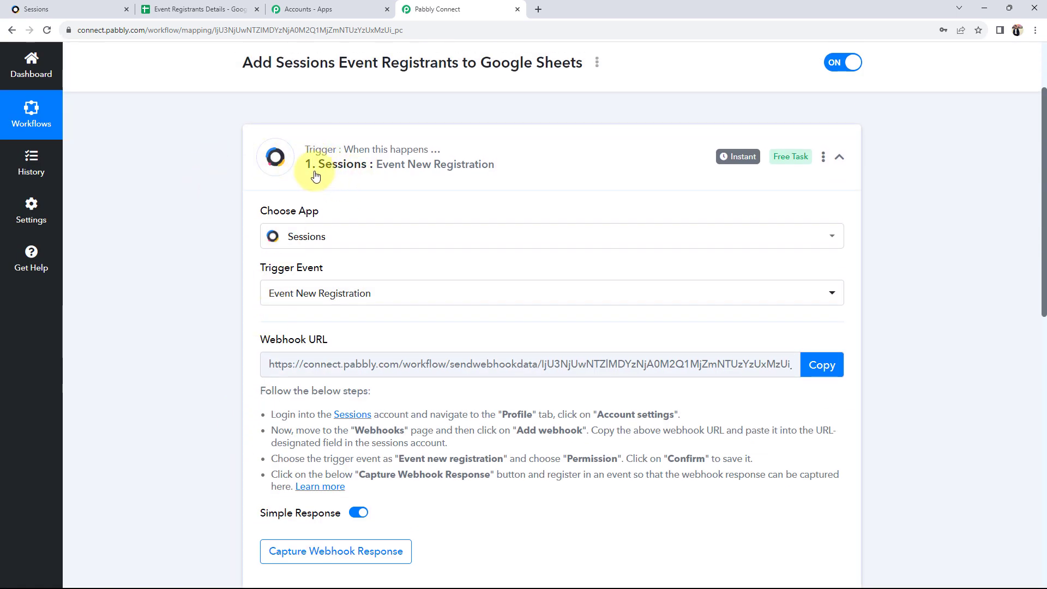
mouse_move(391, 347)
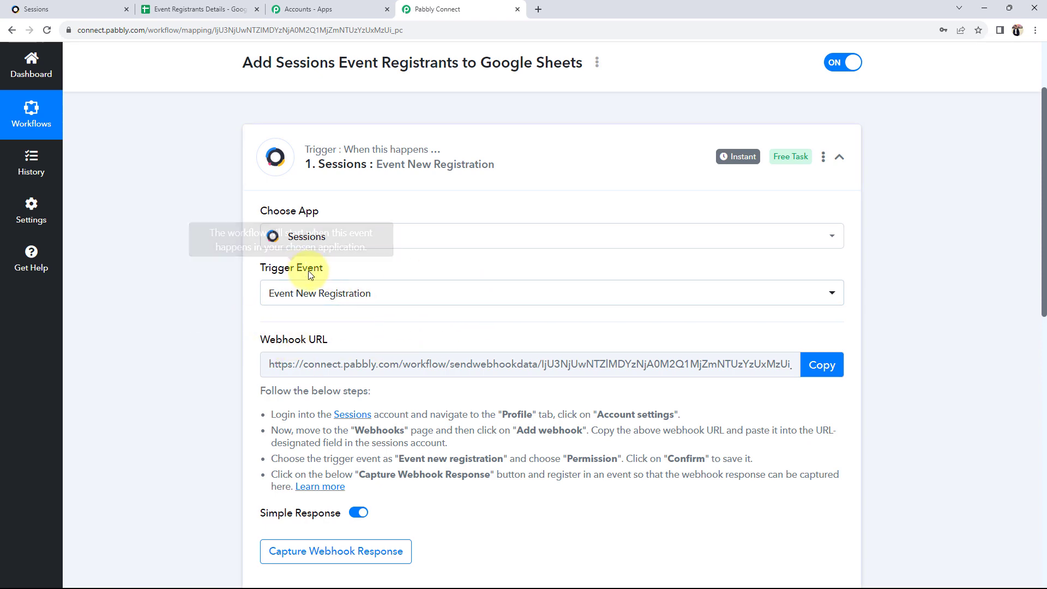
scroll(238, 345, down, 8)
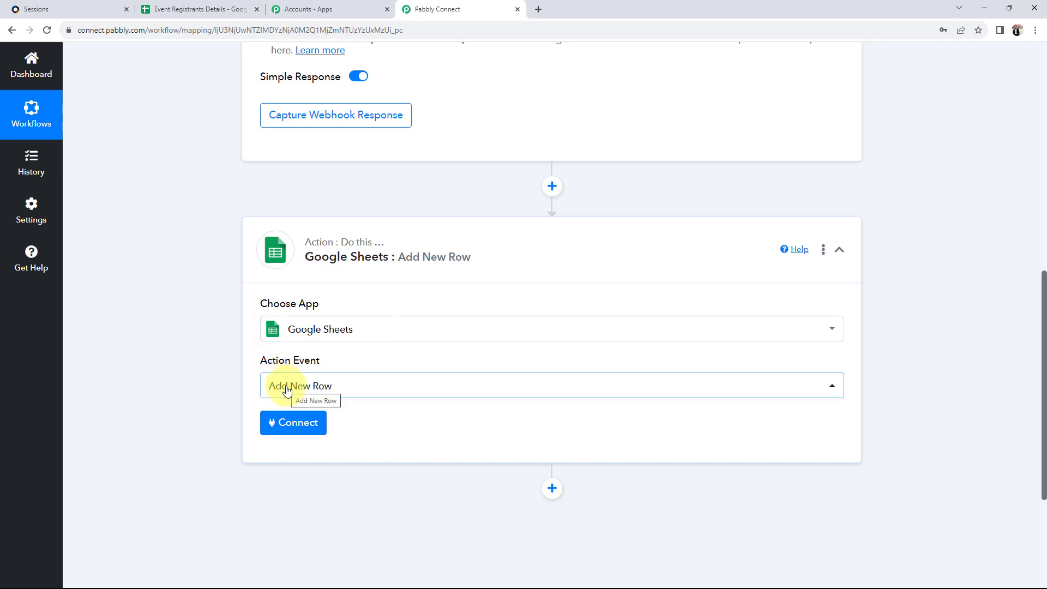
scroll(278, 384, up, 6)
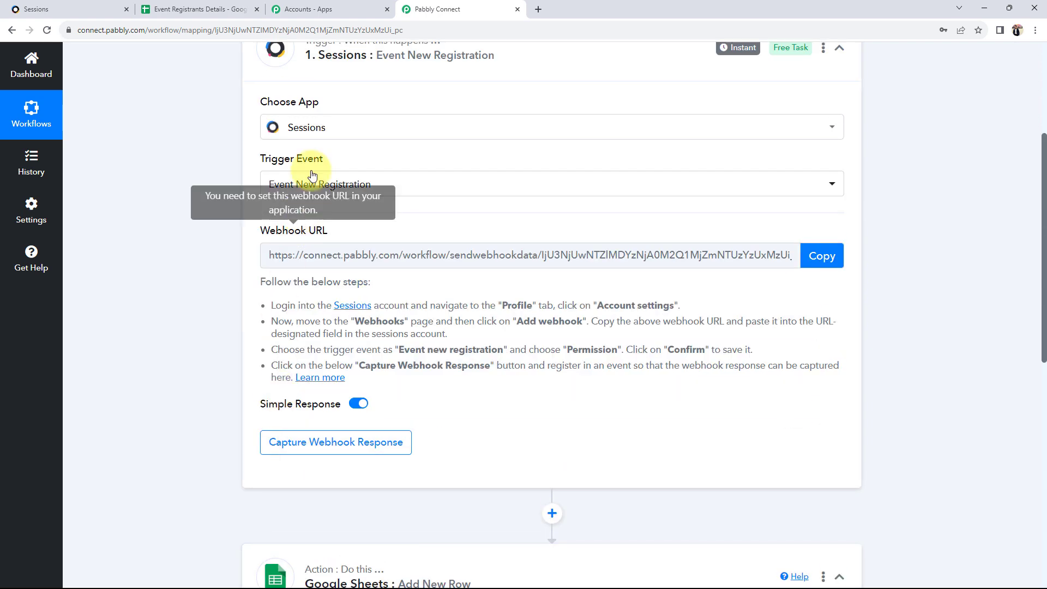
scroll(197, 433, down, 3)
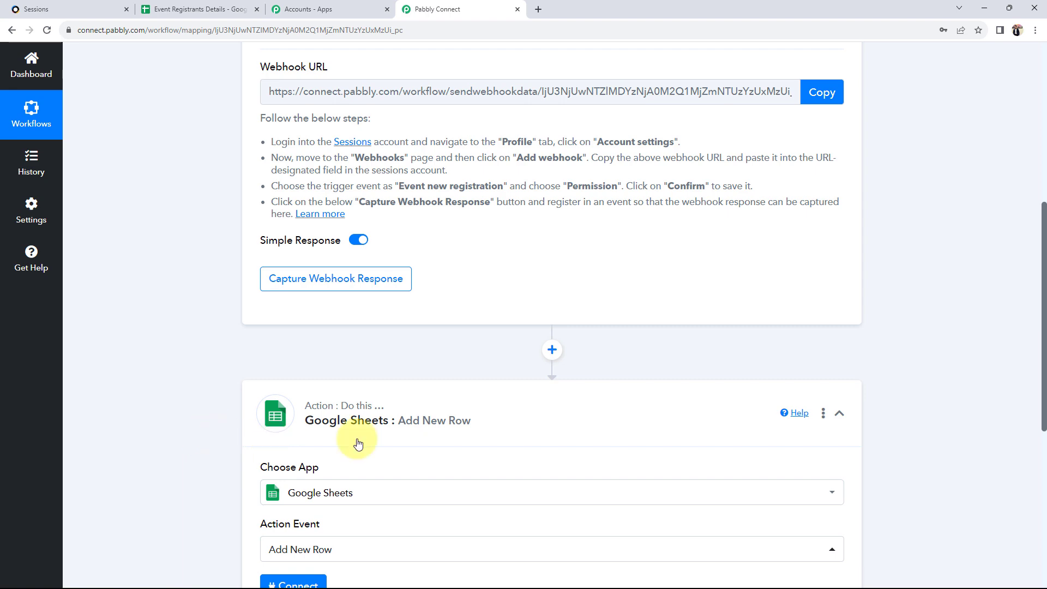
scroll(170, 395, up, 6)
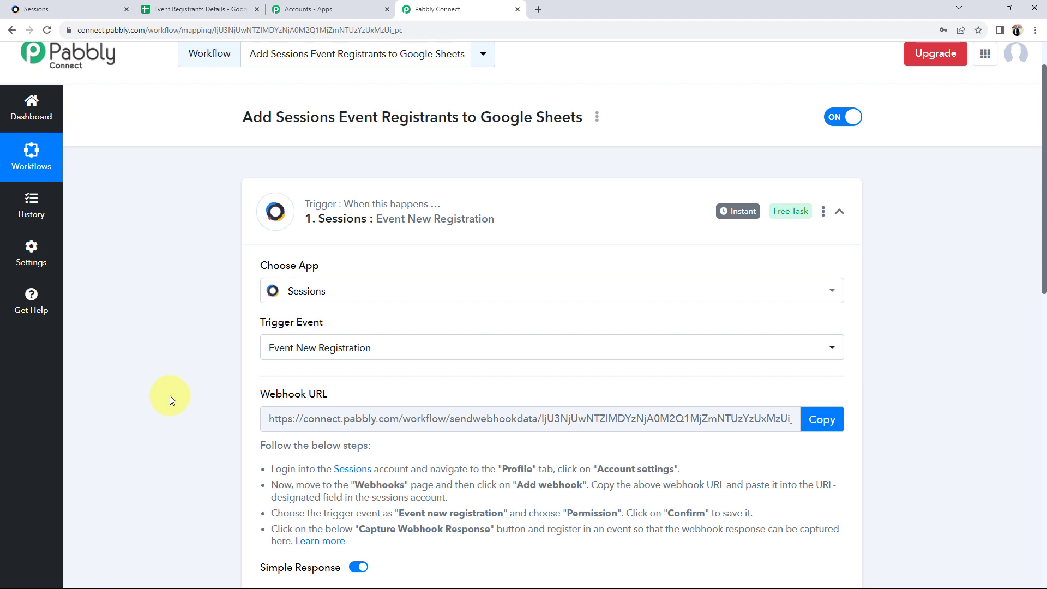
scroll(169, 395, down, 1)
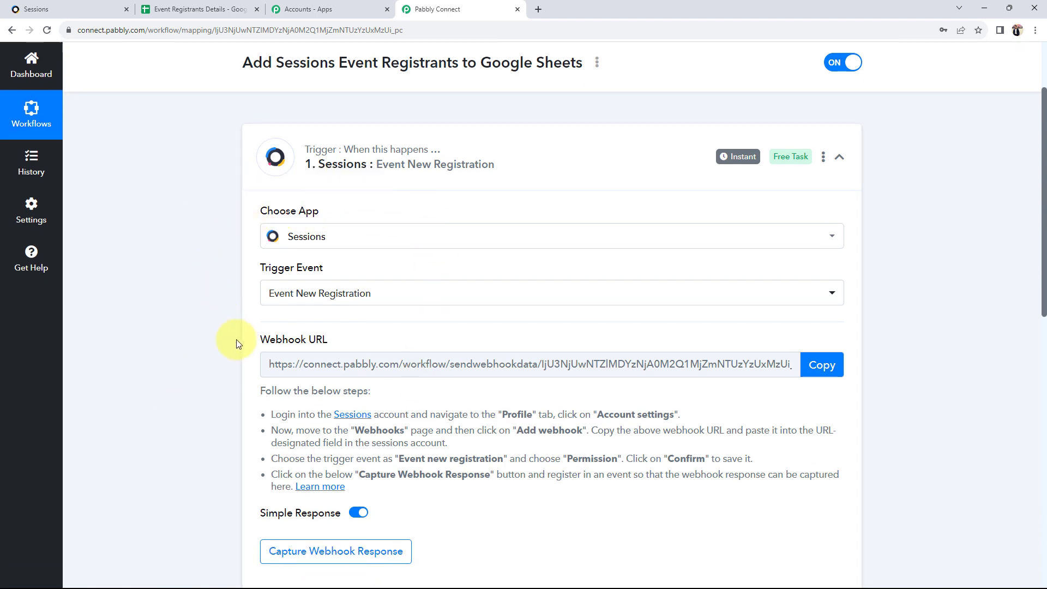
scroll(199, 342, down, 2)
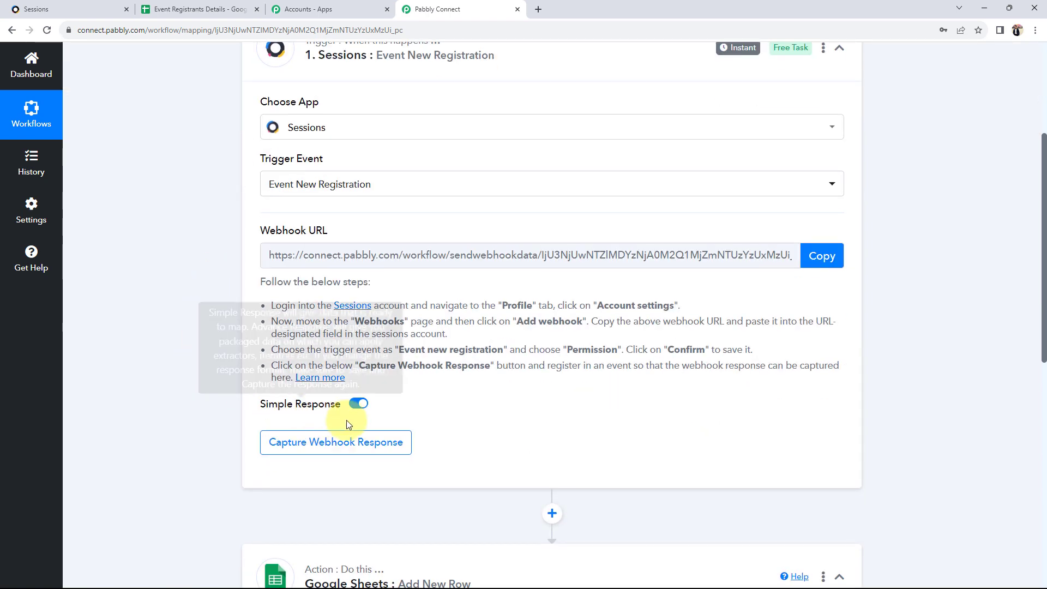
Examine the webhook response capture option, the Google Sheets action step, and the Sessions trigger's webhook URL with its numbered instructions.
click(337, 453)
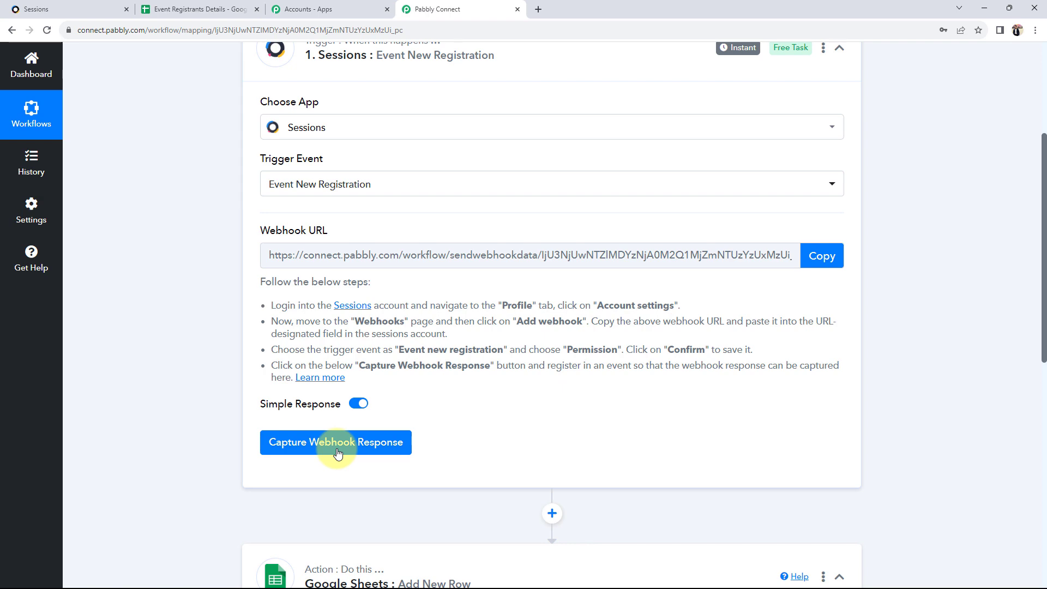
scroll(269, 432, down, 5)
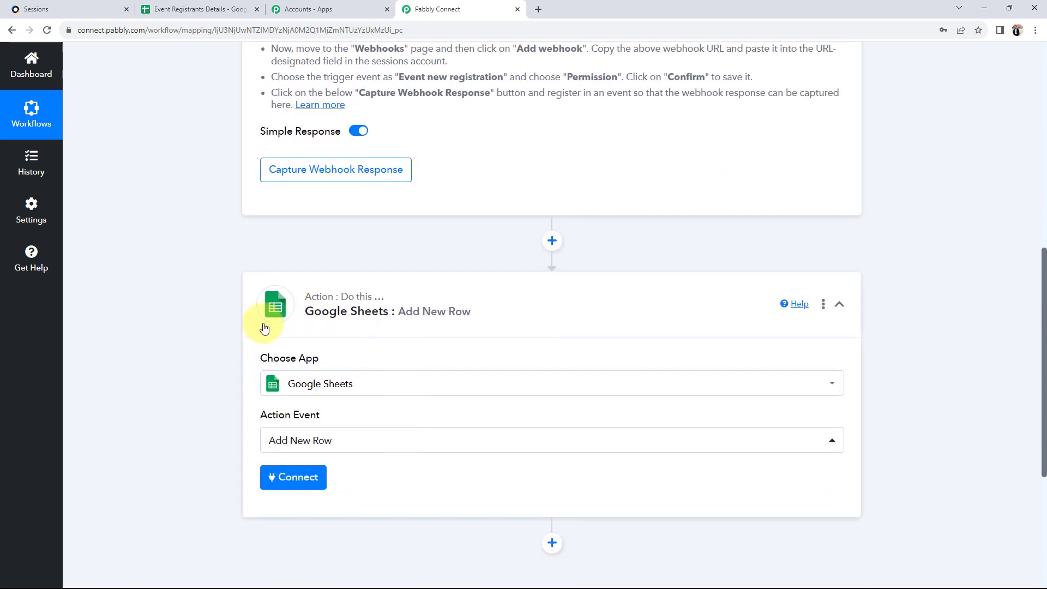
scroll(203, 355, up, 9)
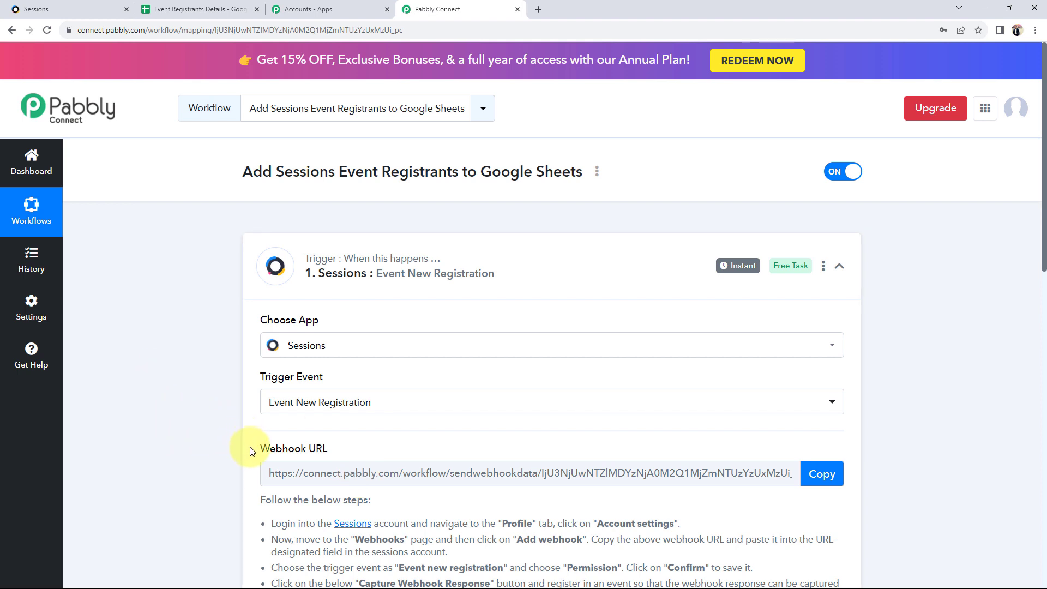
drag(256, 450, 322, 449)
click(228, 448)
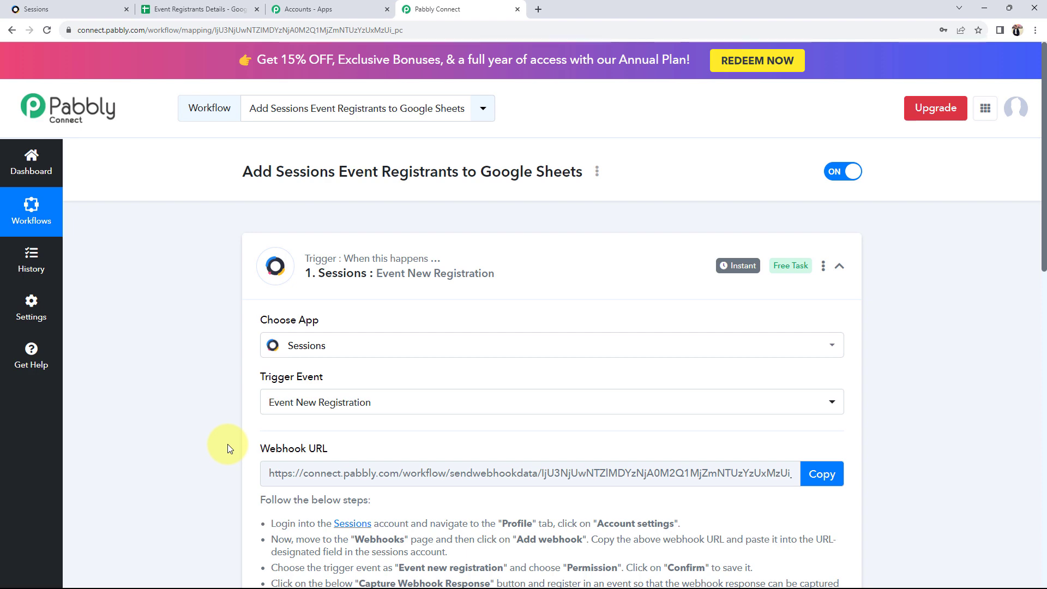
scroll(218, 442, down, 2)
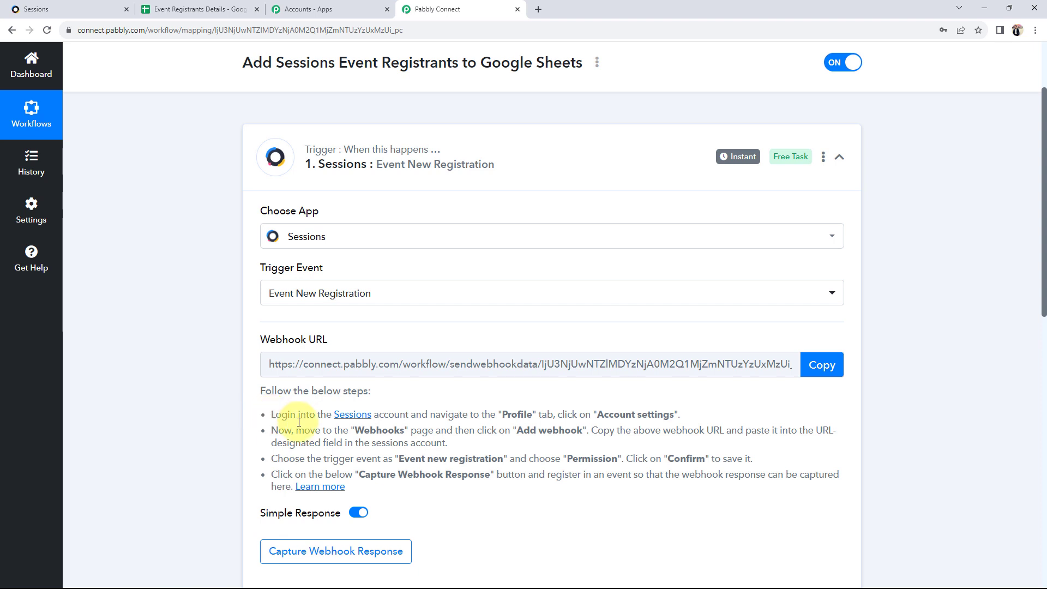
drag(299, 421, 423, 498)
click(502, 506)
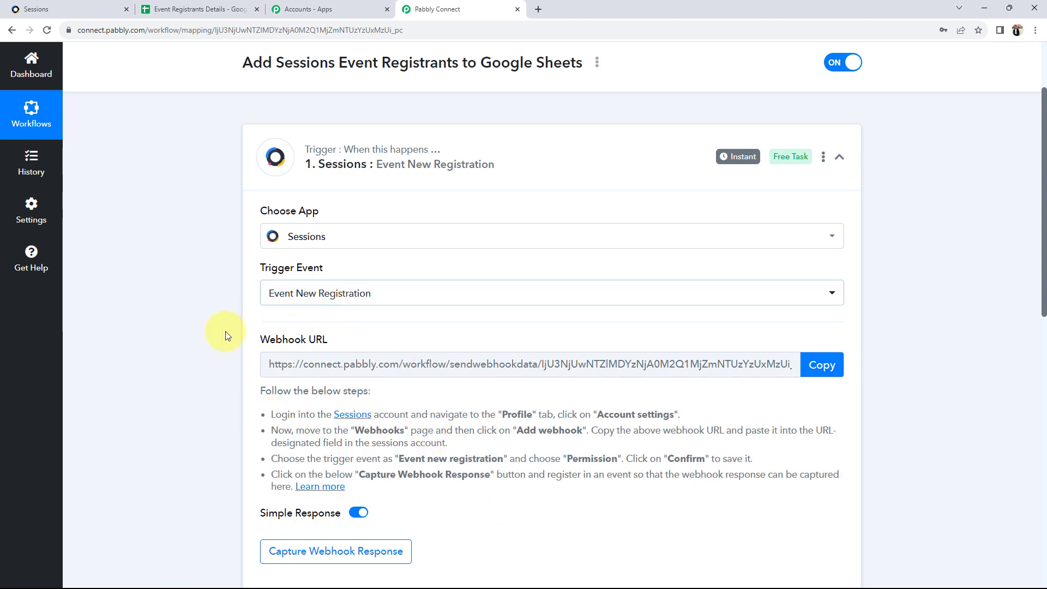
mouse_move(315, 334)
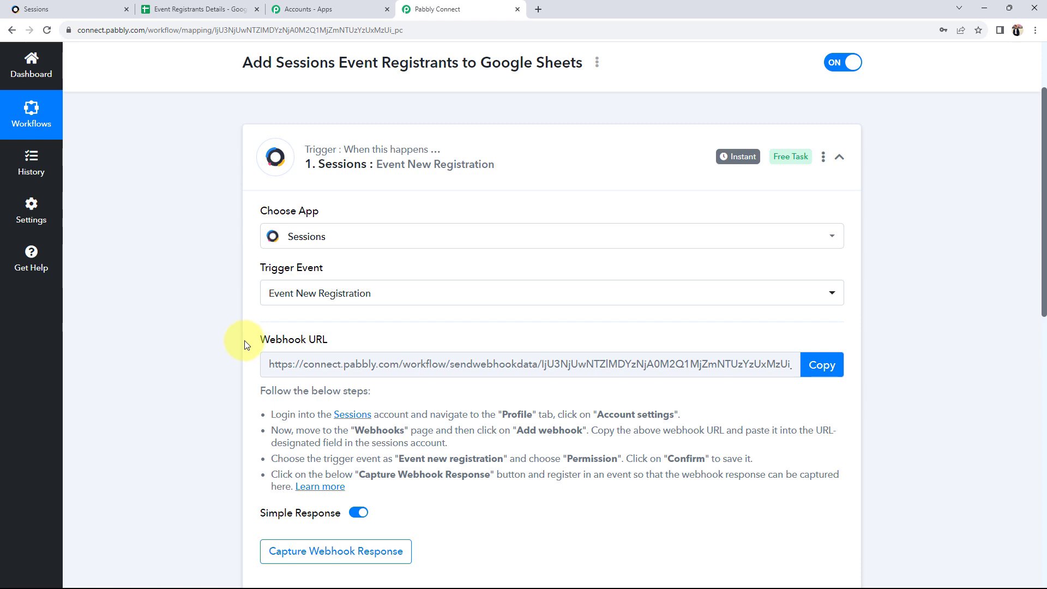
scroll(244, 344, down, 3)
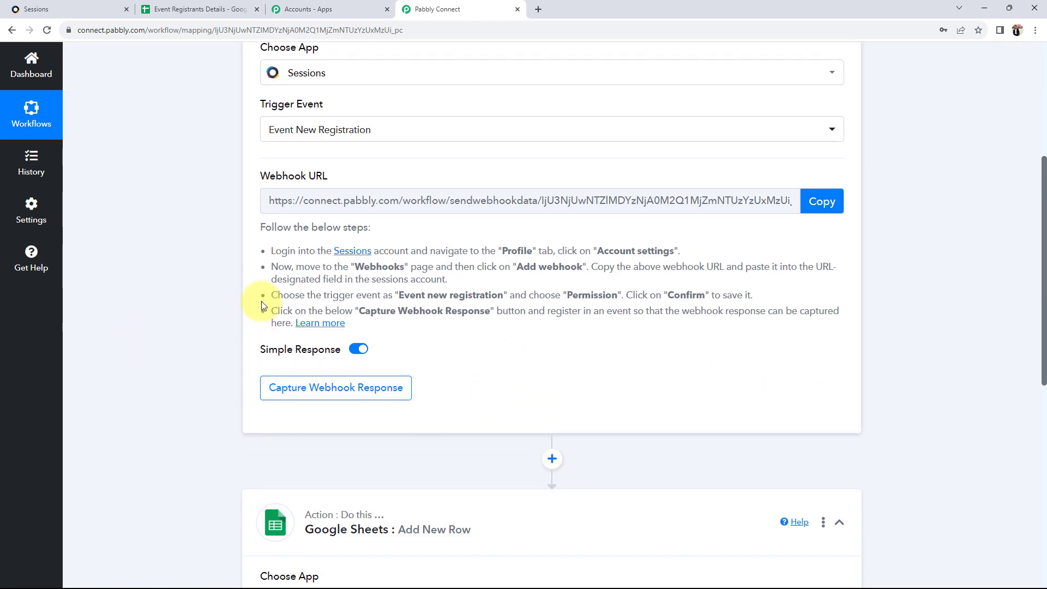
scroll(264, 289, up, 3)
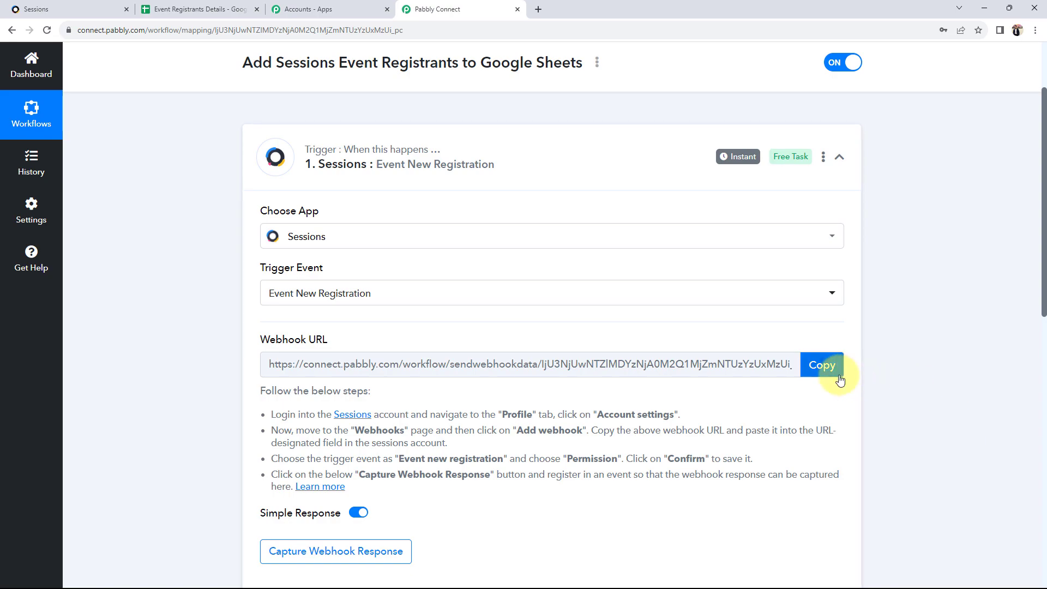
Copy the trigger's webhook URL and switch to Sessions to open the Webhooks page in the account settings.
click(839, 379)
click(52, 5)
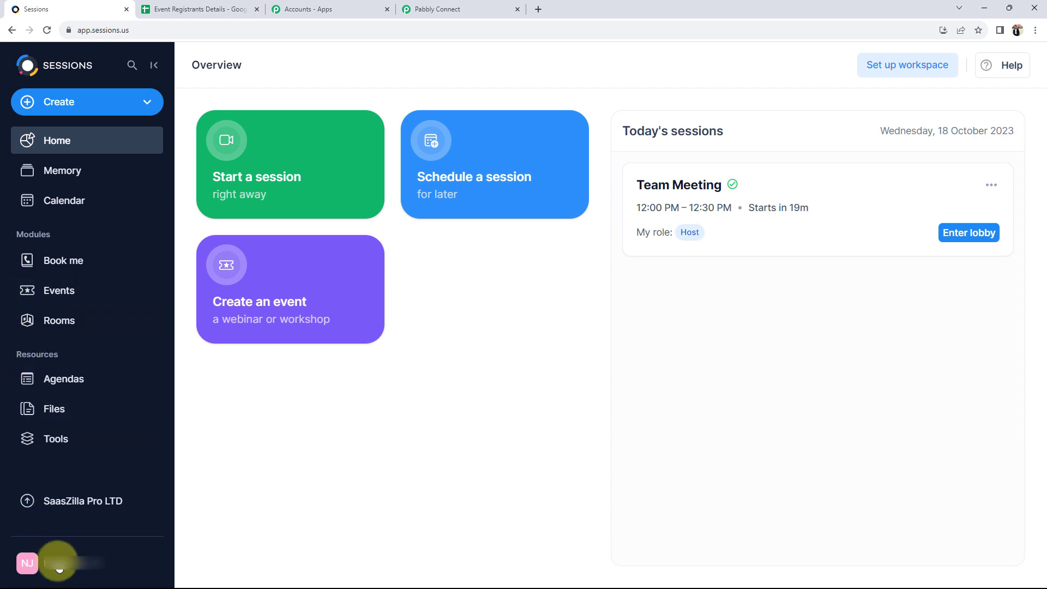
click(59, 563)
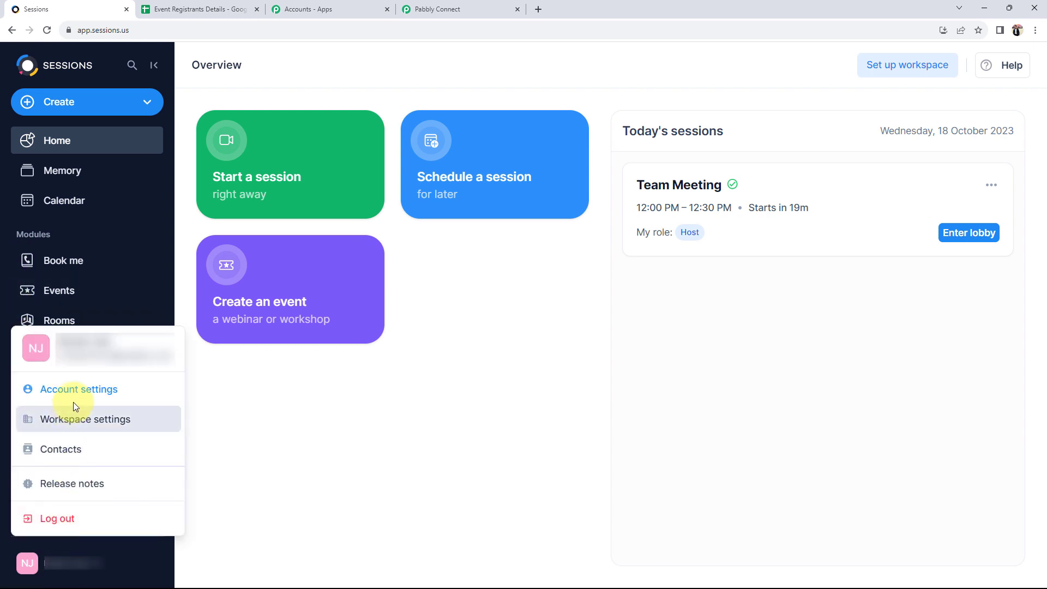
click(68, 389)
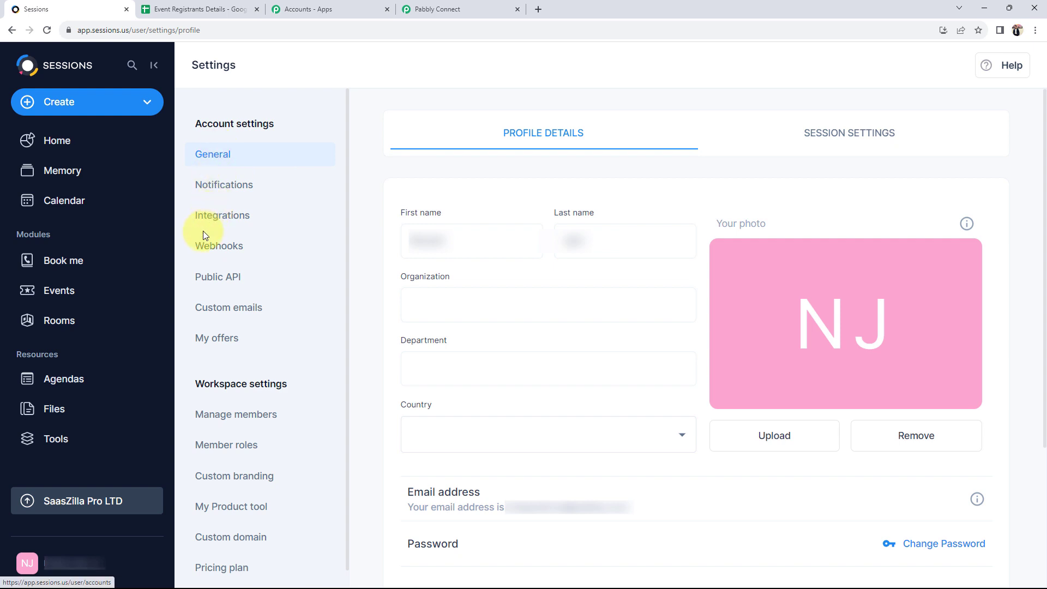
click(224, 250)
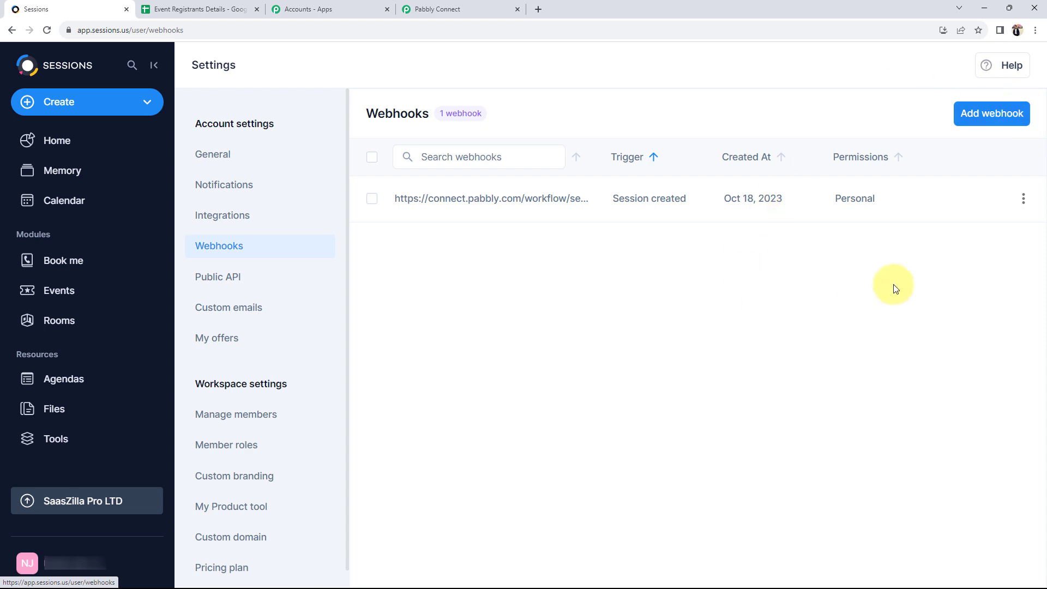
Start a new webhook in Sessions and fill its URL with the webhook URL copied from the Pabbly Connect trigger.
click(984, 114)
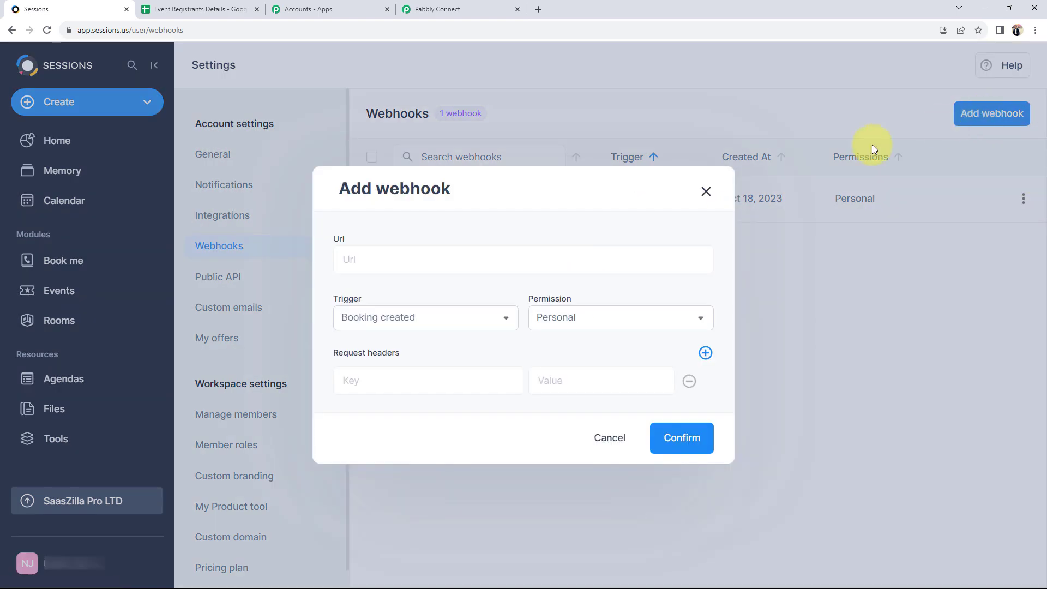
click(337, 267)
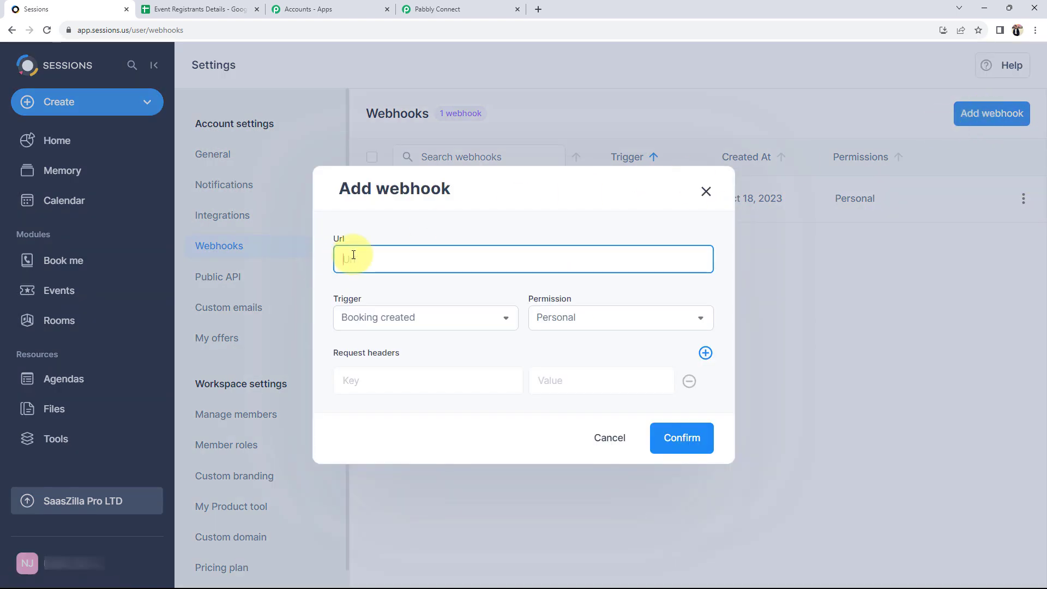
click(458, 8)
click(821, 365)
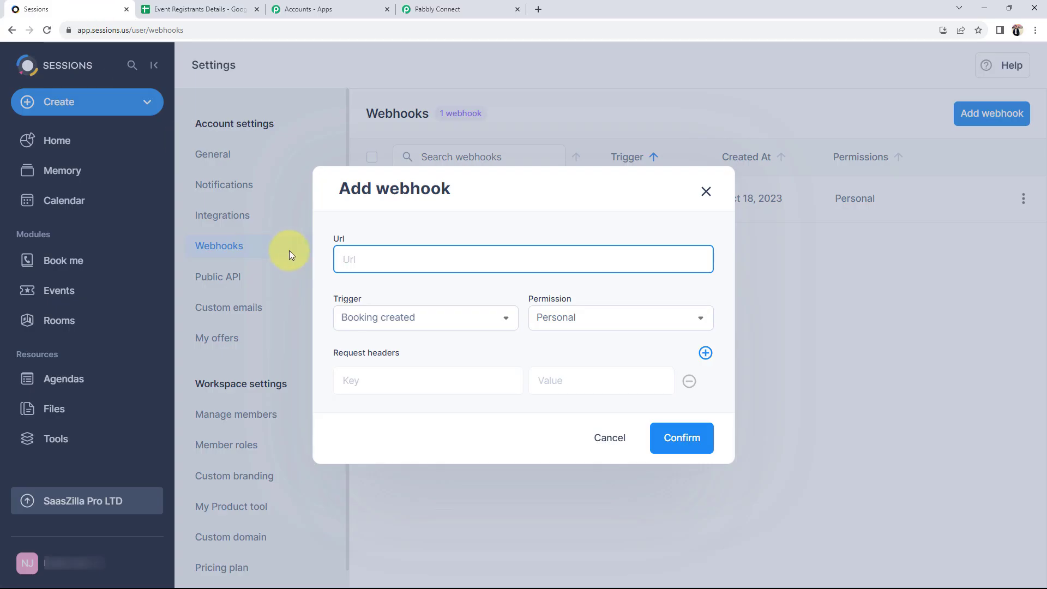
key(ctrl+v)
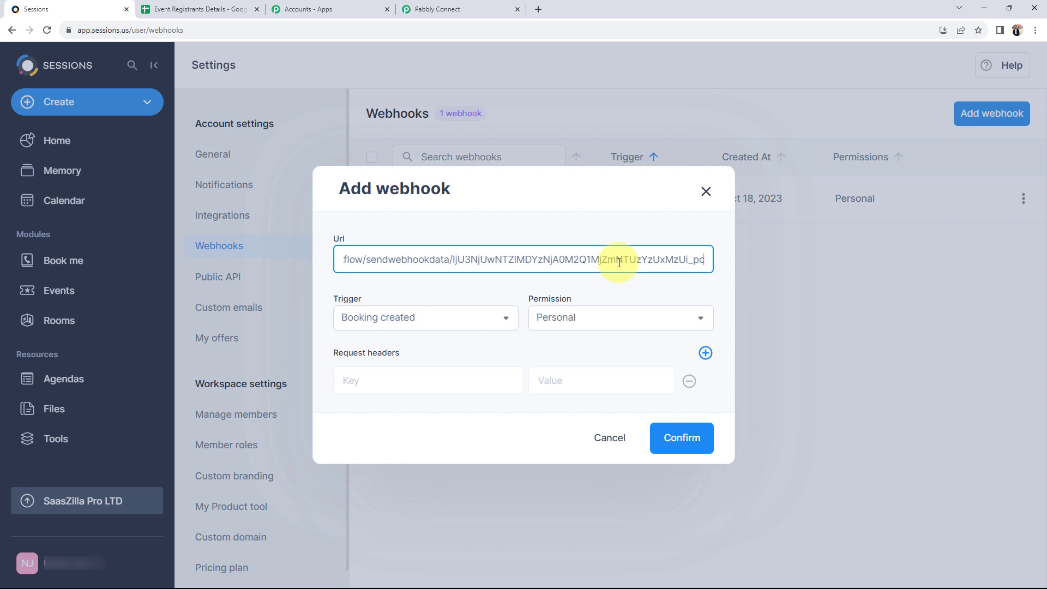
Set the webhook's trigger to Event new registration with Personal permission and save the webhook.
click(507, 320)
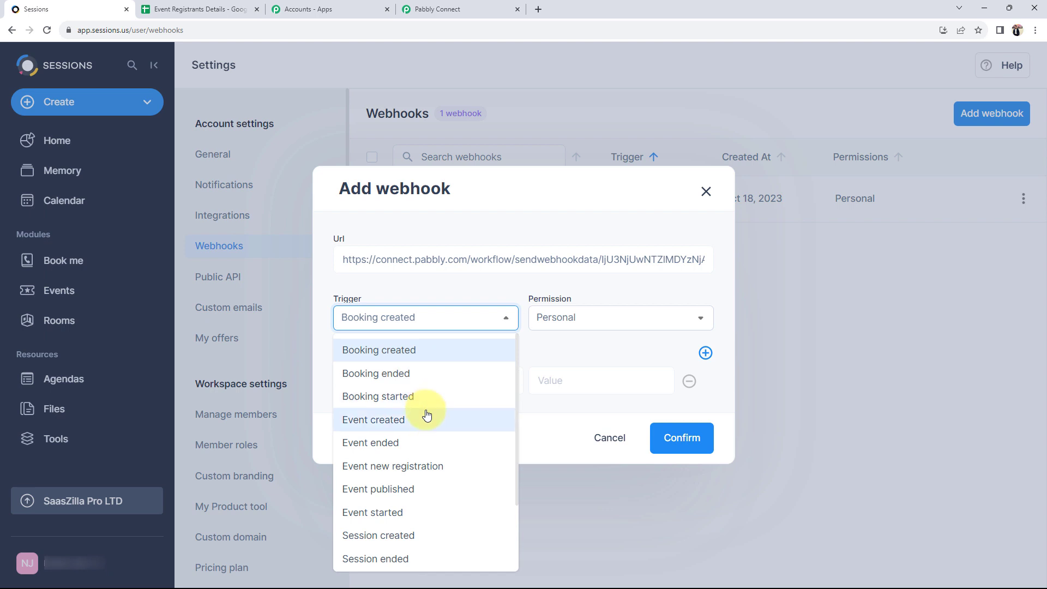
click(417, 466)
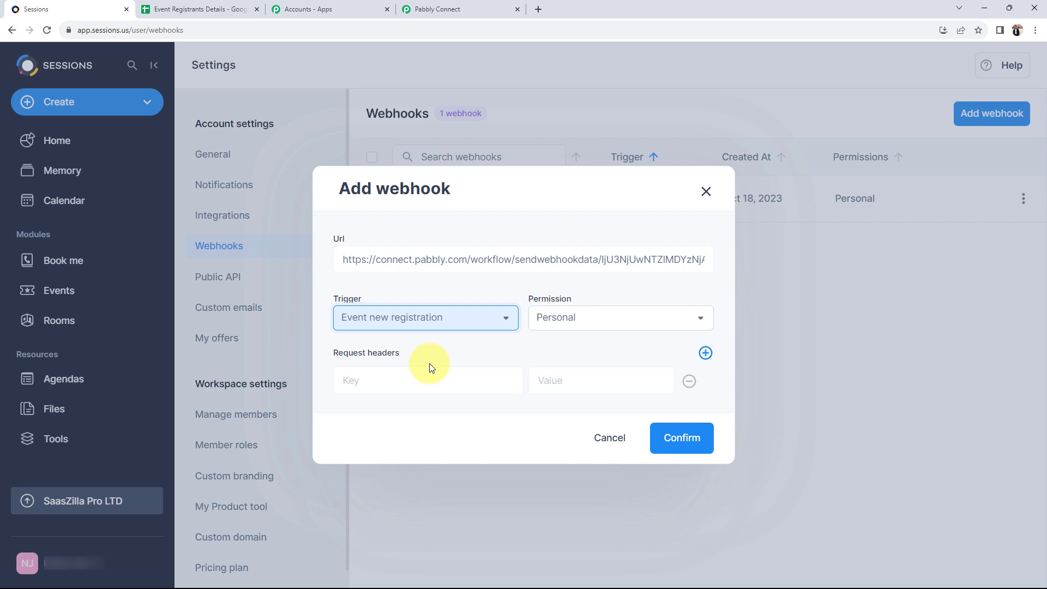
click(562, 327)
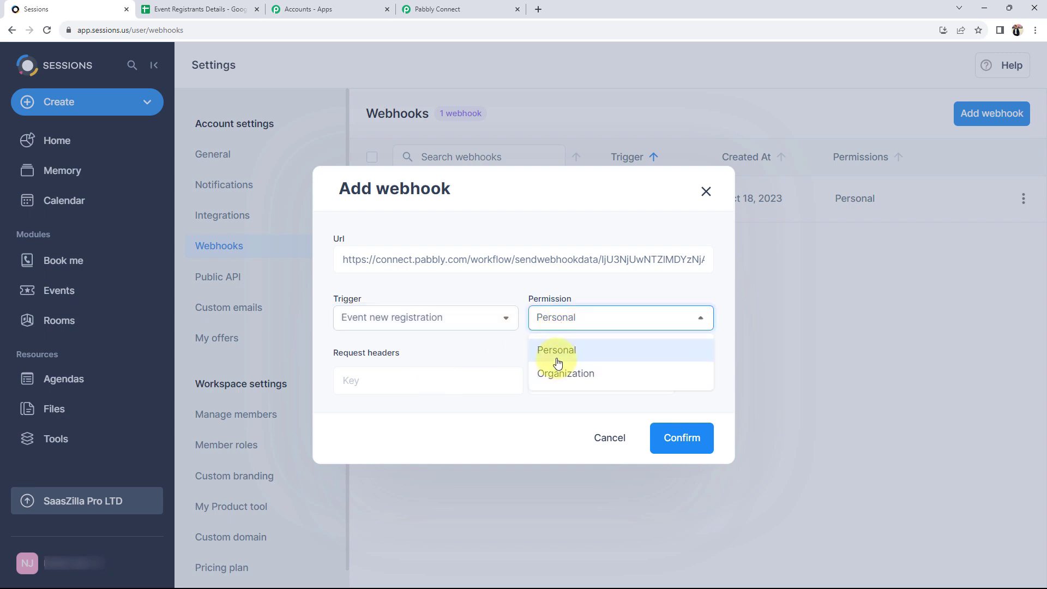
click(557, 351)
click(681, 440)
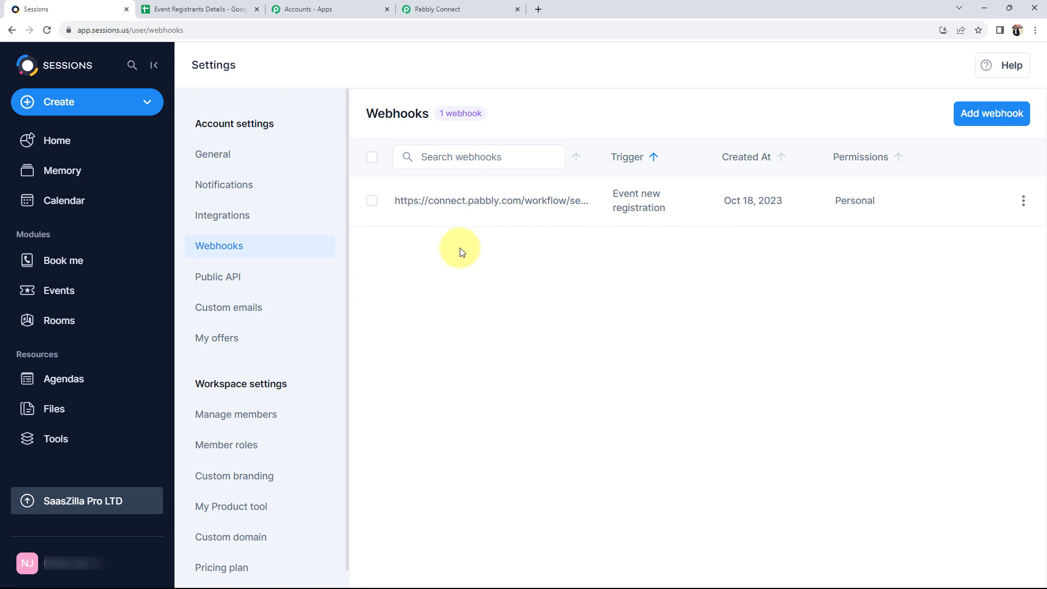
Return to the Pabbly Connect workflow, start capturing the webhook response, and read the note about making a test submission.
click(472, 5)
scroll(191, 414, down, 3)
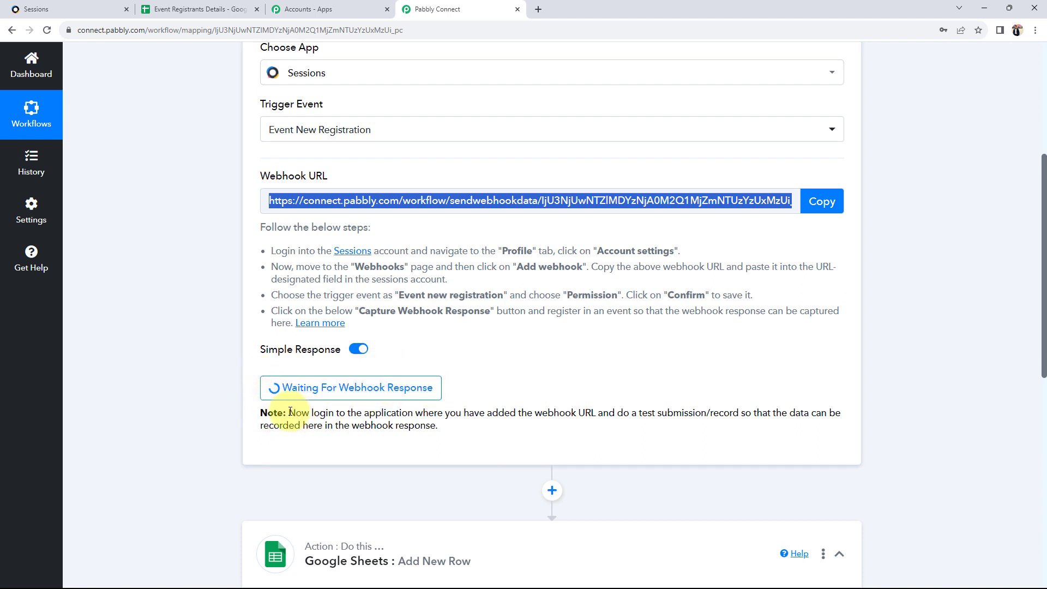
drag(289, 413, 809, 412)
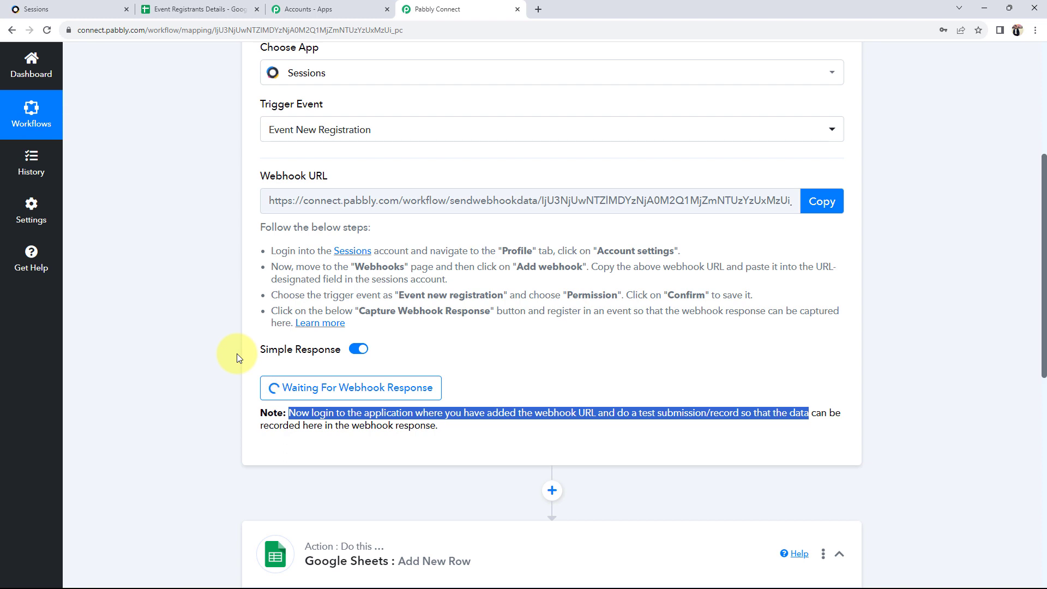
Switch to Sessions and copy the event link of the upcoming Free Webinar on PHP event.
click(17, 5)
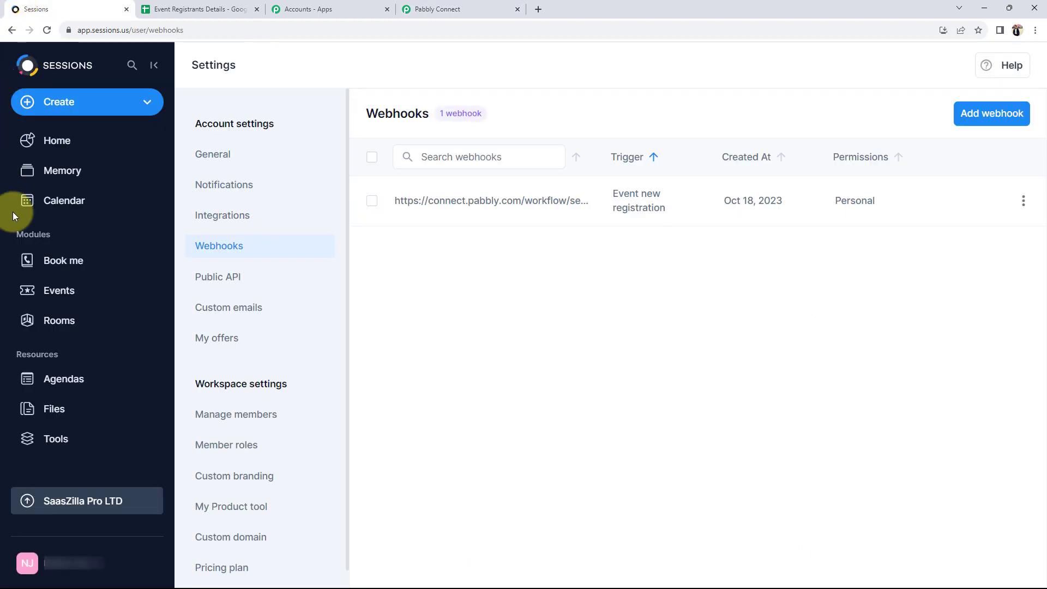
click(53, 290)
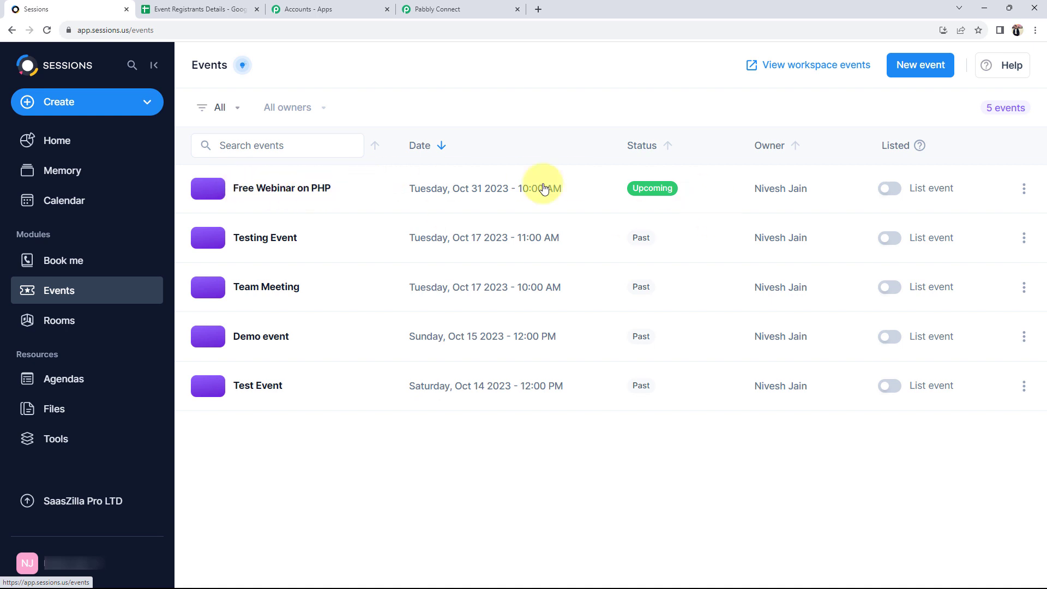
click(1024, 190)
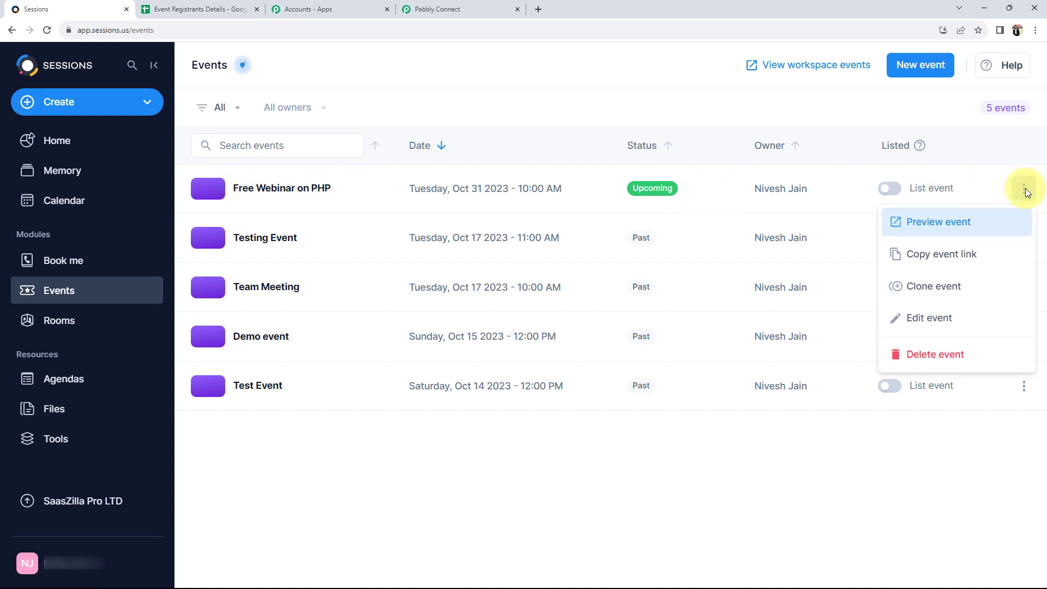
click(960, 256)
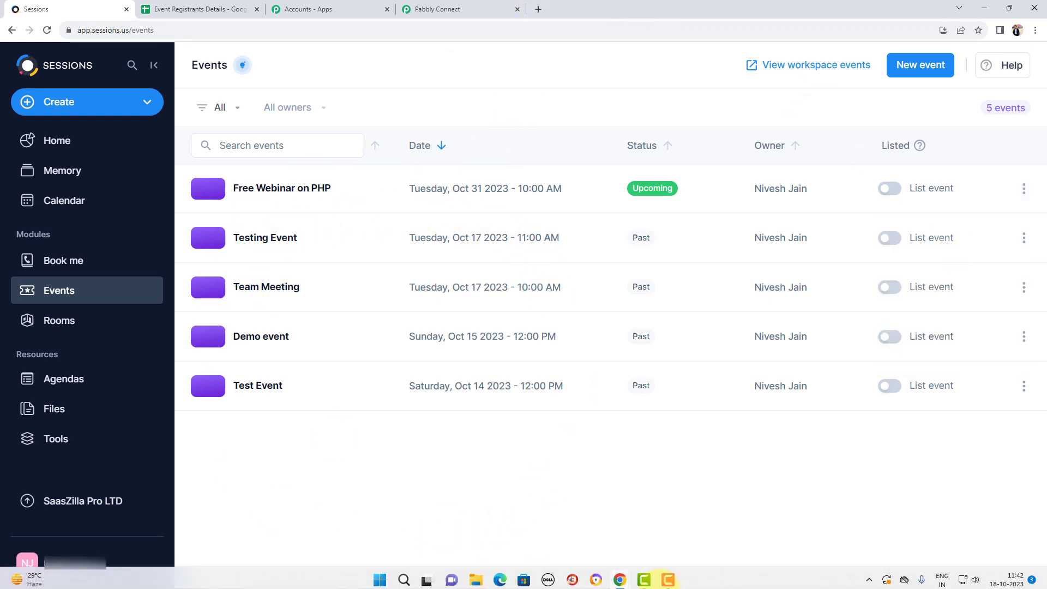
Switch to the incognito browser window, submit the test attendee's registration for Free Webinar on PHP, and close the confirmation.
mouse_move(620, 576)
click(671, 528)
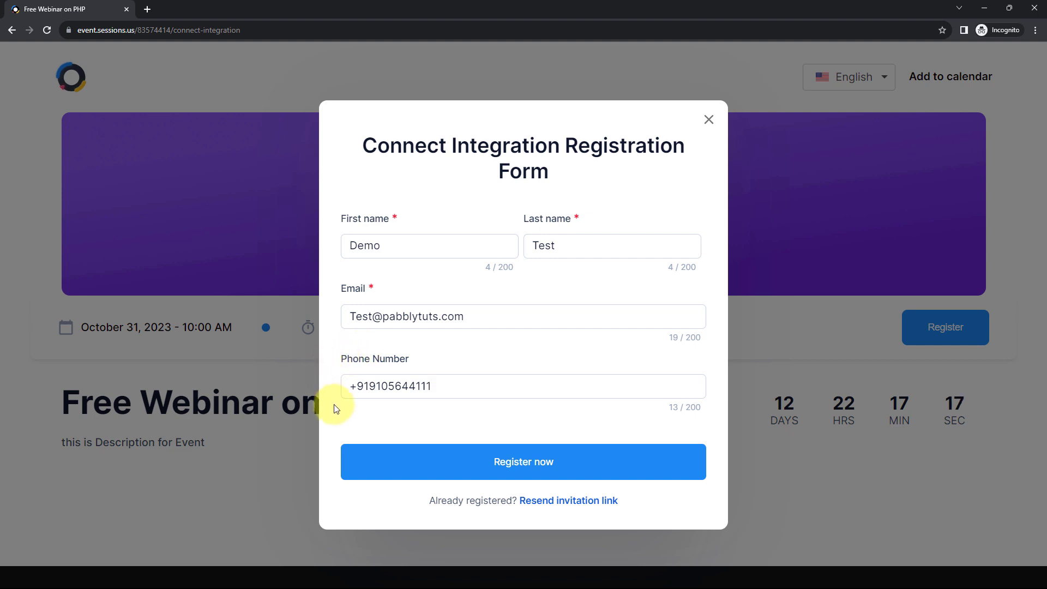
click(538, 463)
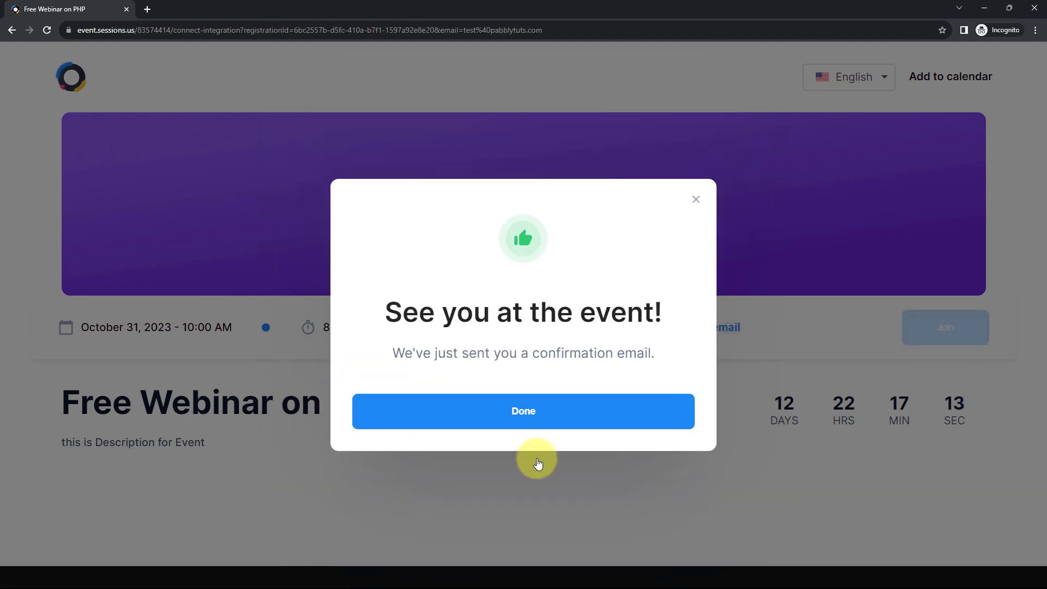
click(502, 408)
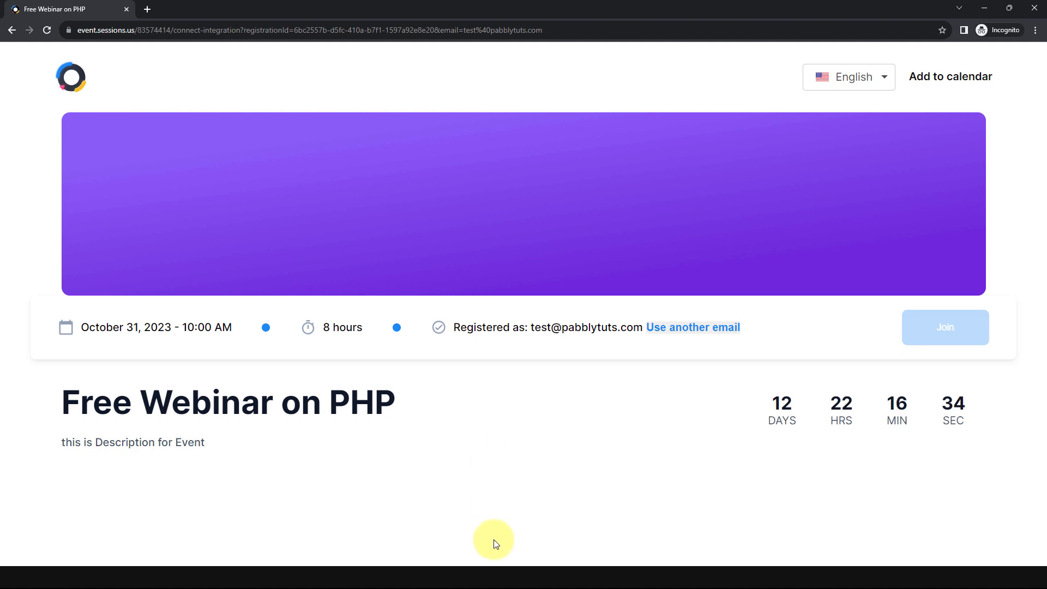
Switch back to the Pabbly Connect workflow and examine the captured webhook response, including its trigger and session ID.
mouse_move(544, 573)
mouse_move(620, 578)
click(567, 480)
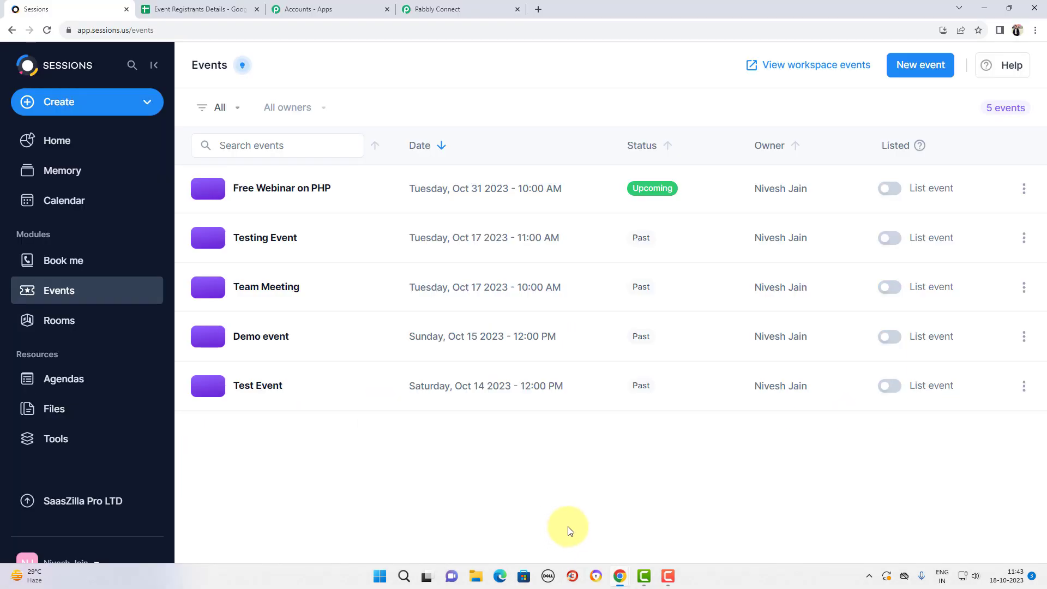
click(479, 5)
scroll(189, 372, down, 4)
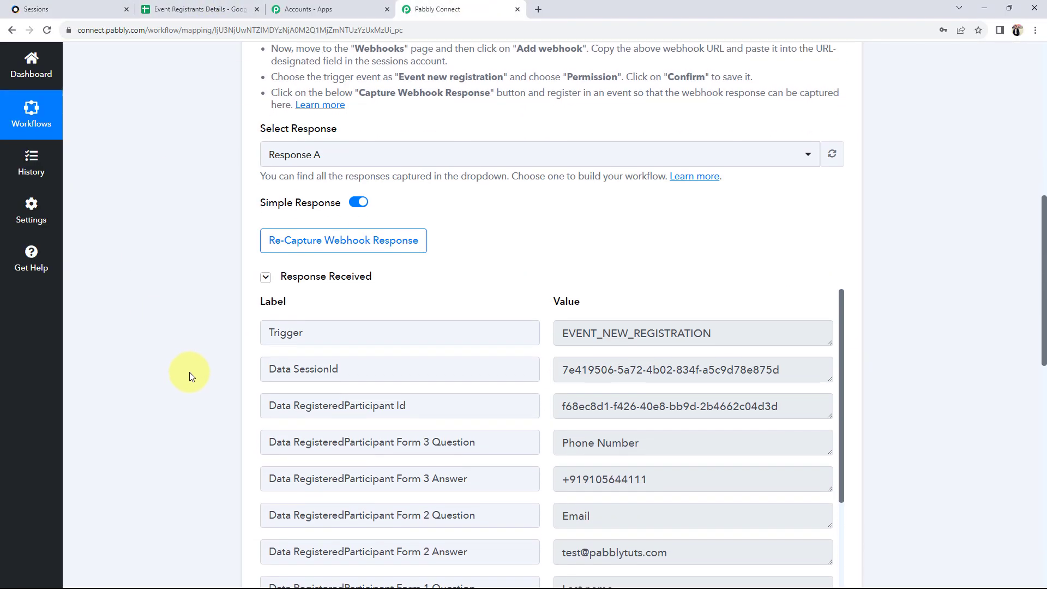
scroll(188, 371, down, 2)
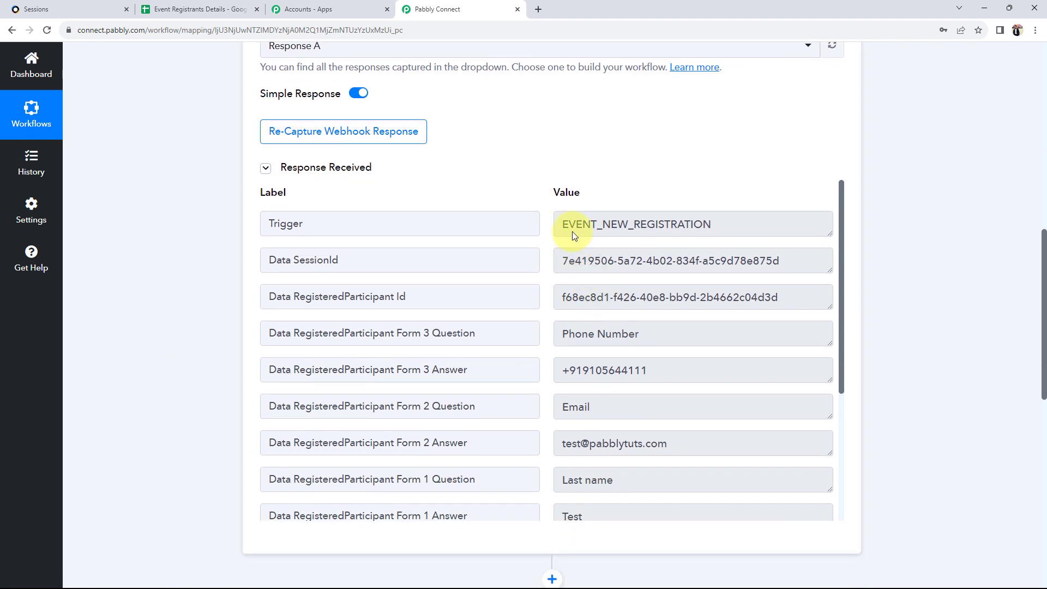
drag(563, 224, 704, 224)
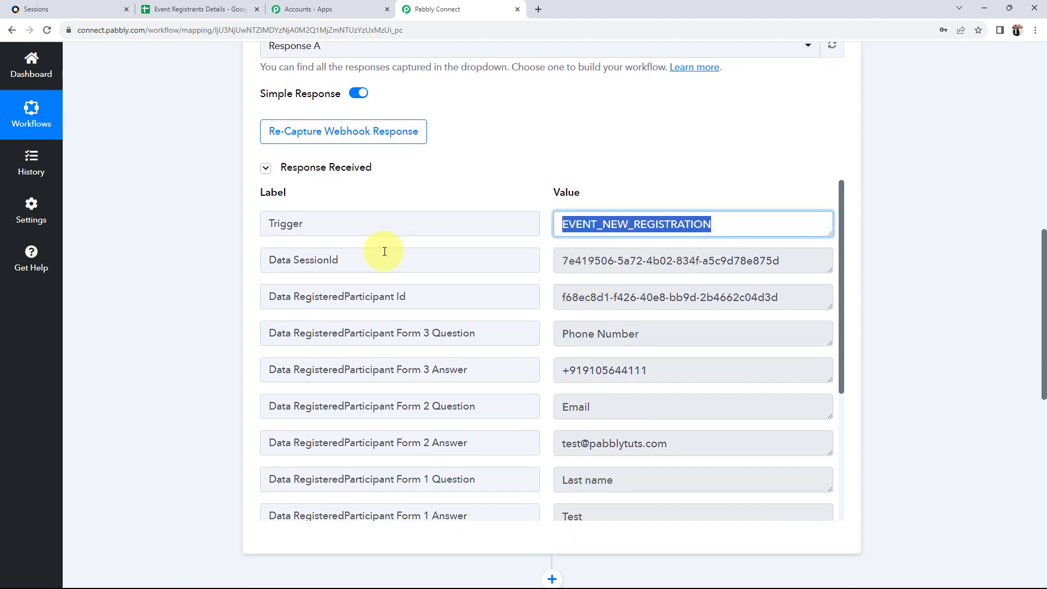
drag(564, 261, 781, 260)
scroll(631, 338, down, 1)
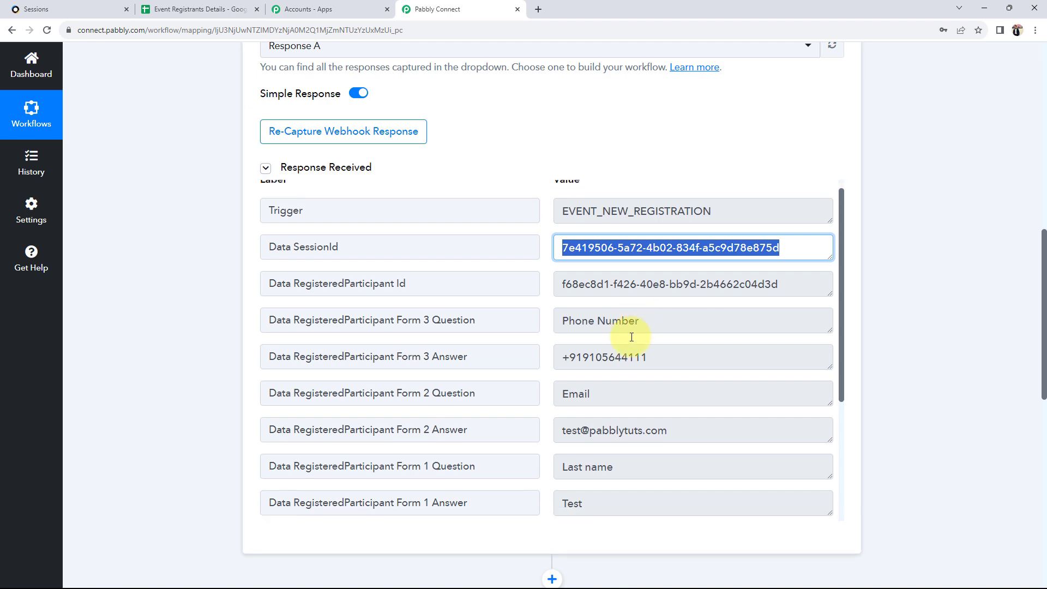
scroll(621, 344, down, 2)
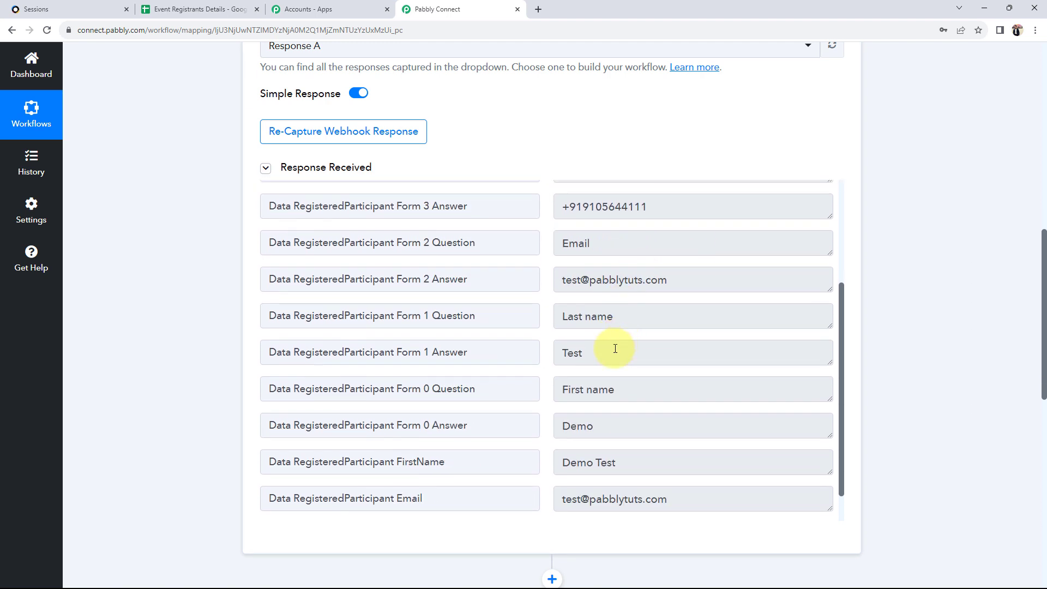
Check the first name, last name, email and phone number answers in the captured response and review the Sessions trigger setup.
click(621, 428)
drag(621, 428, 542, 423)
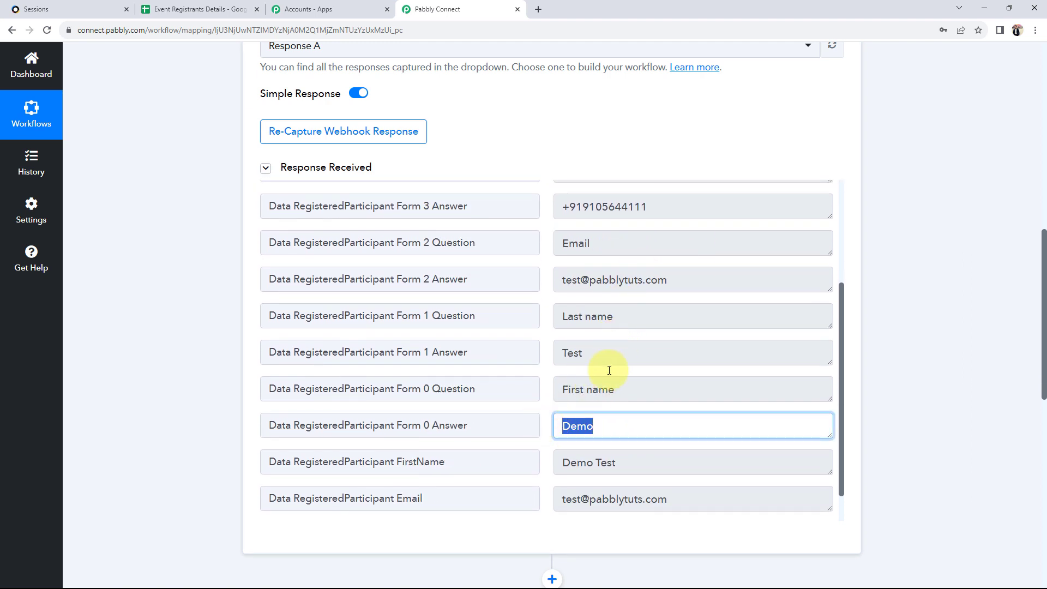
drag(609, 363, 526, 357)
drag(666, 280, 557, 280)
click(641, 208)
drag(641, 207, 556, 207)
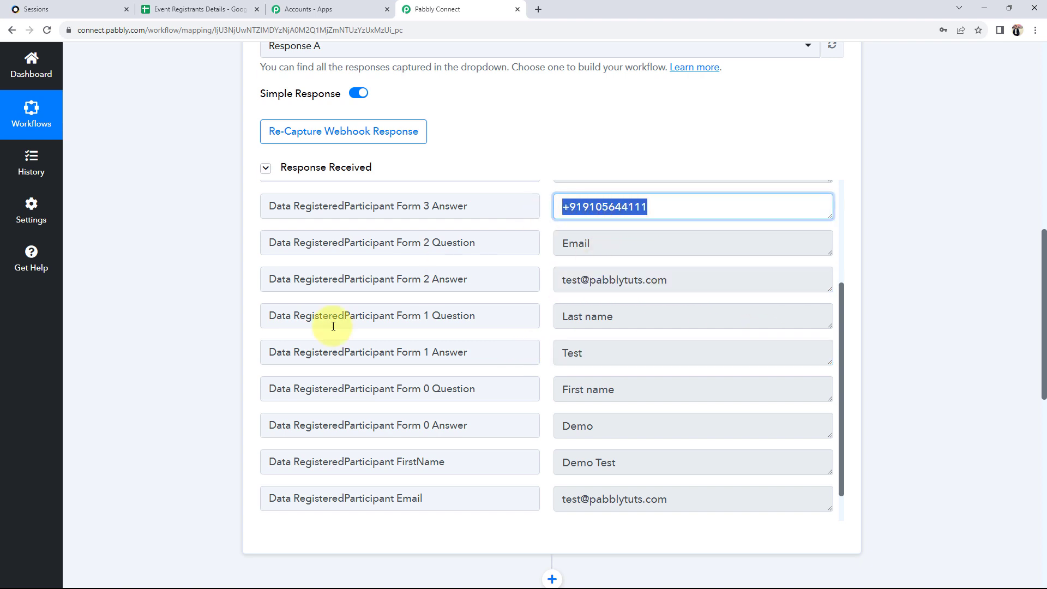
click(191, 380)
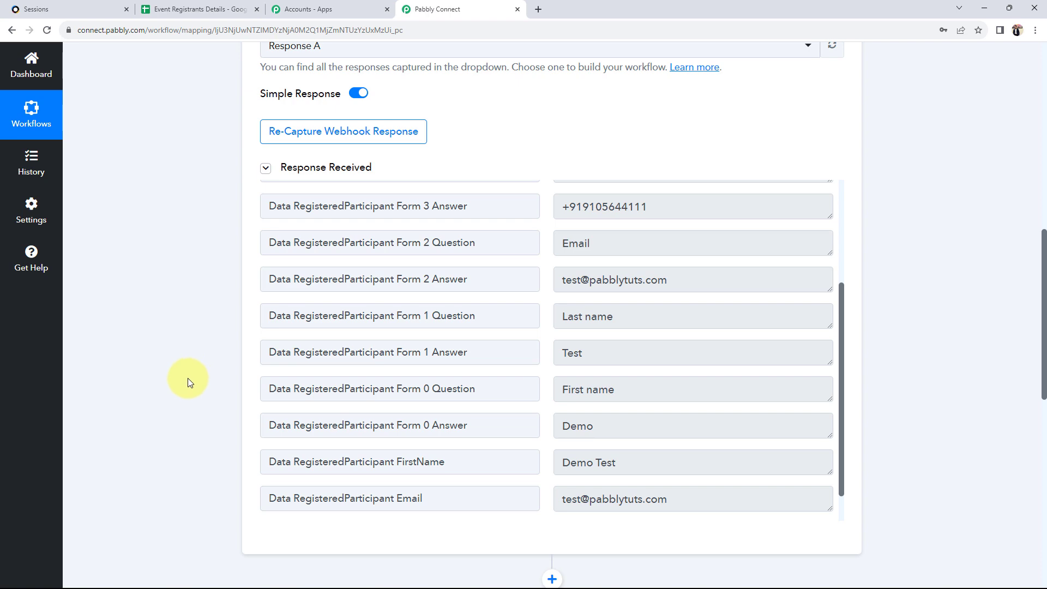
scroll(187, 378, up, 10)
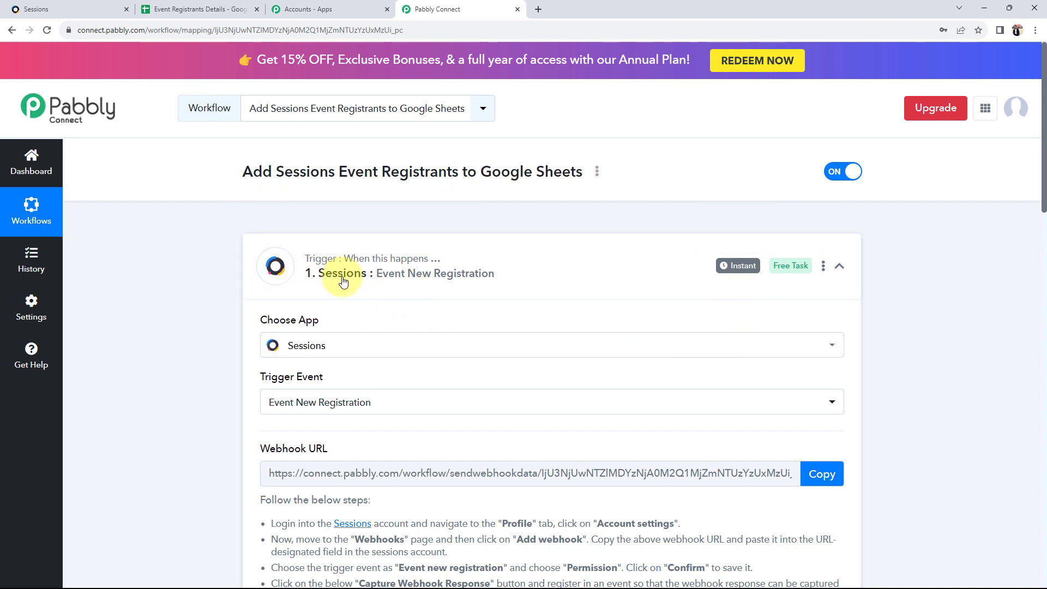
scroll(226, 391, down, 4)
scroll(227, 391, down, 7)
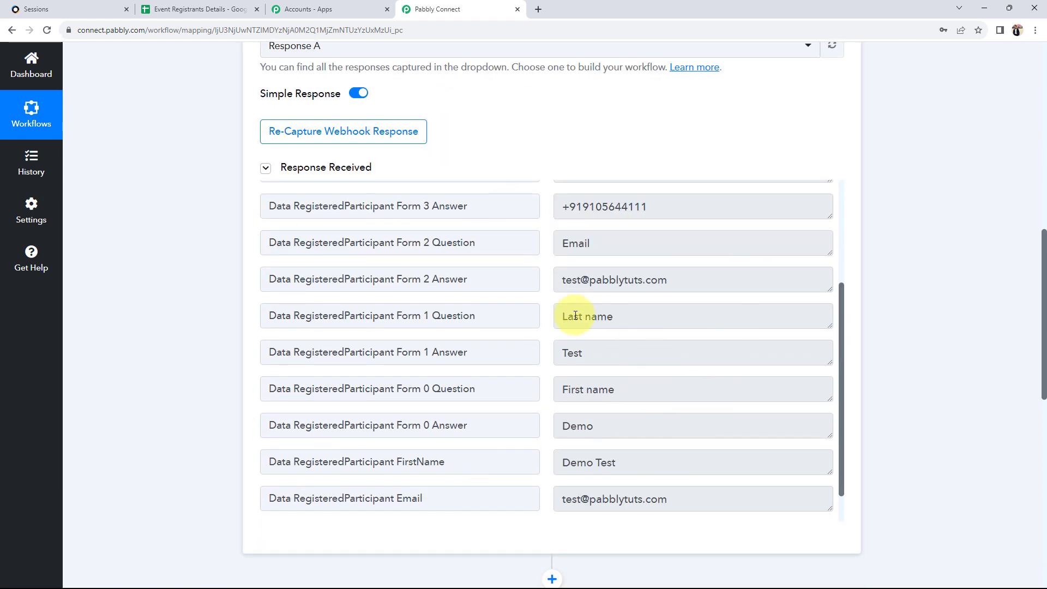
Connect the Google Sheets action through a new connection, choosing the Google account and allowing Pabbly Connect Sheets access to it.
scroll(147, 435, down, 6)
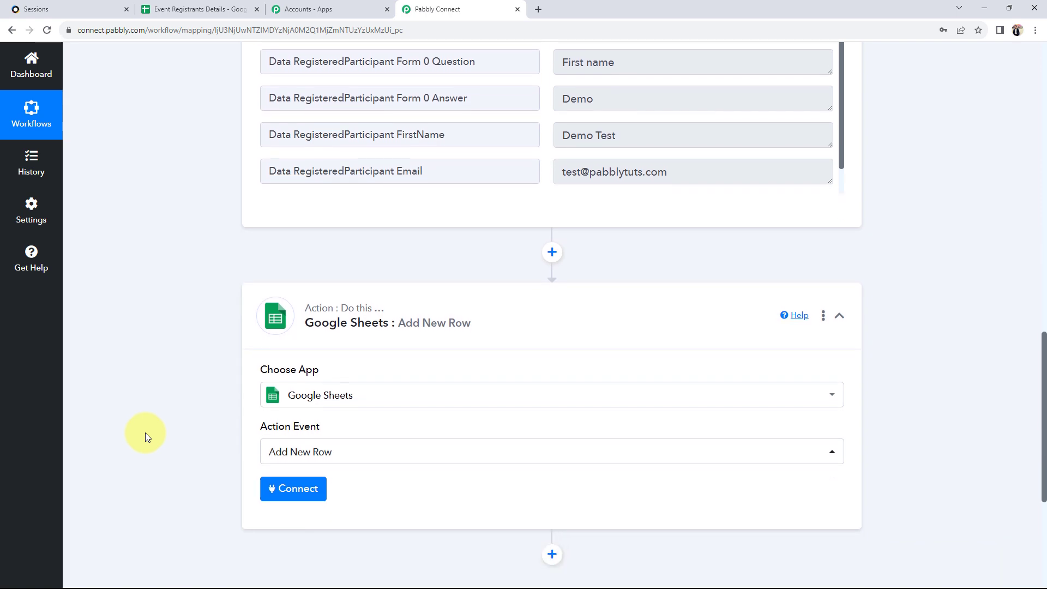
scroll(241, 450, down, 2)
click(293, 380)
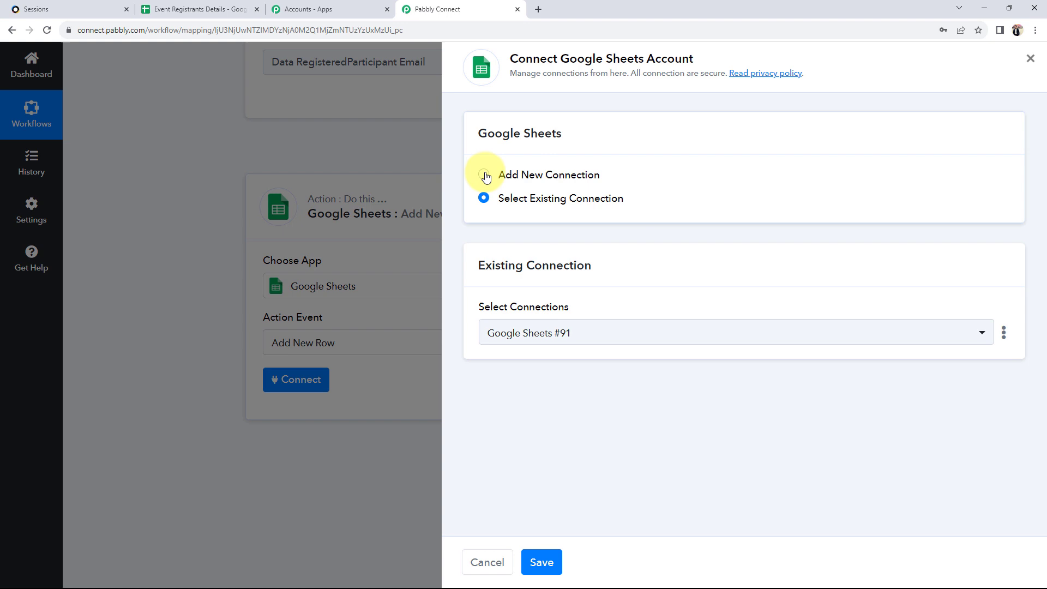
click(484, 173)
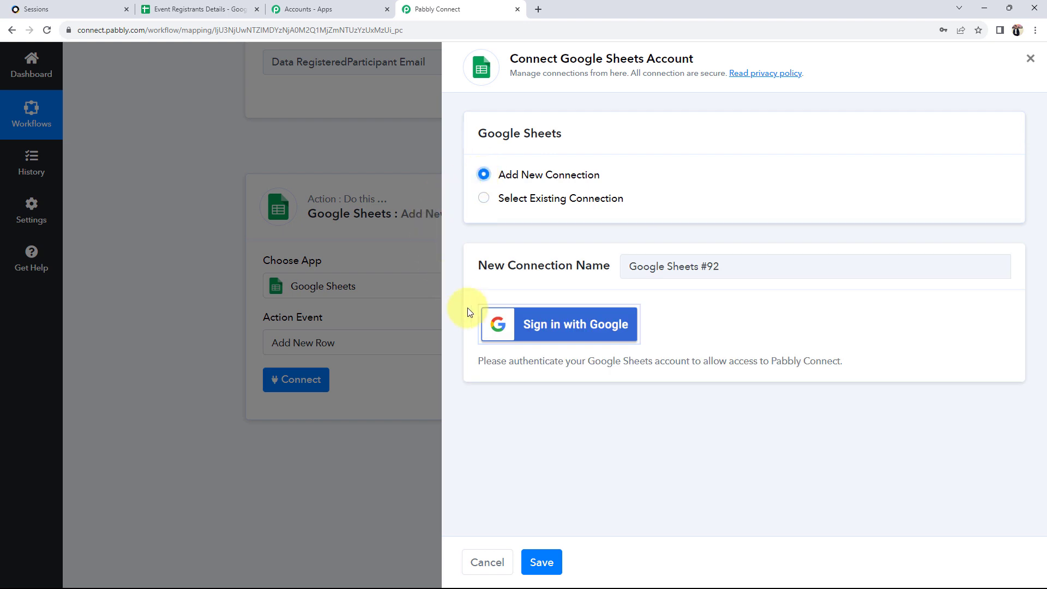
click(569, 326)
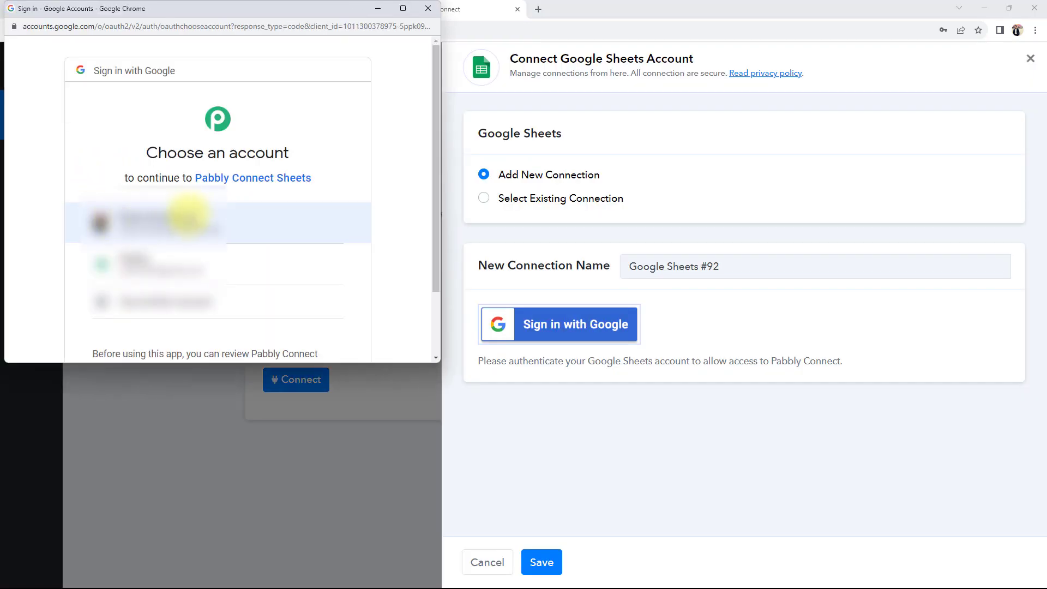
click(188, 216)
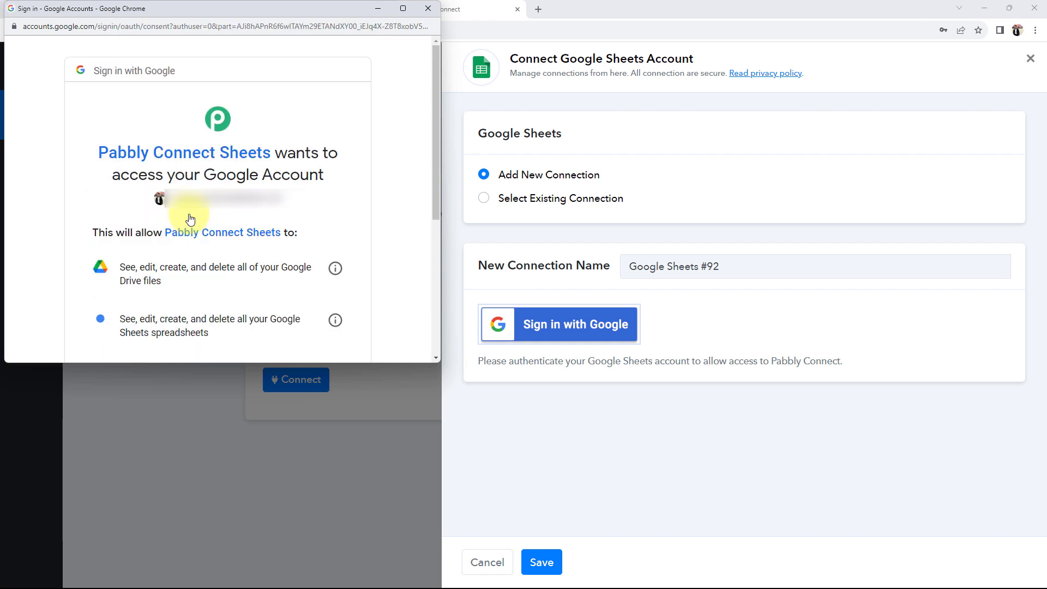
scroll(190, 218, down, 4)
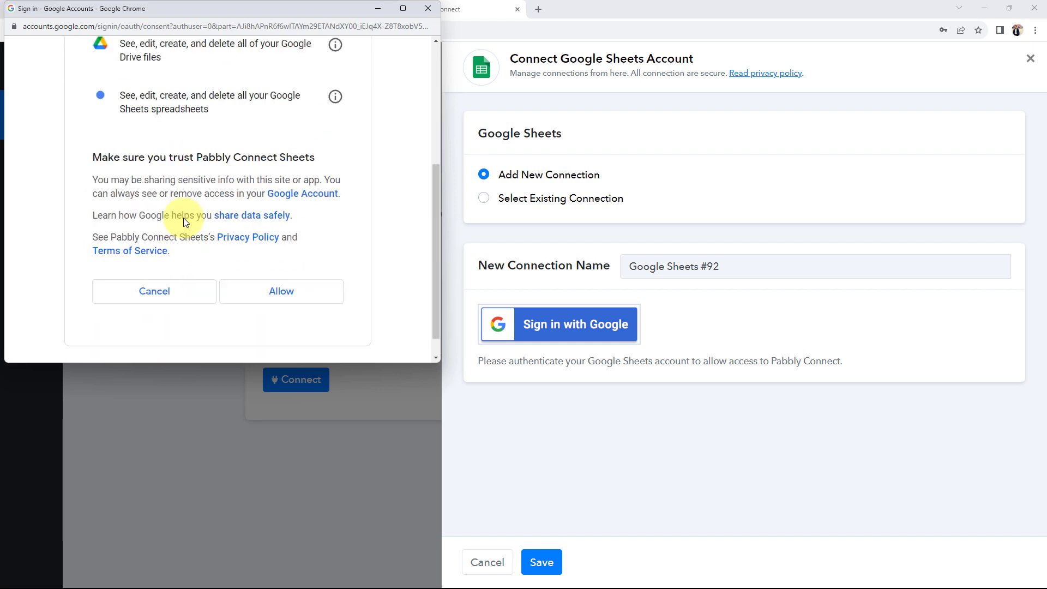
click(319, 263)
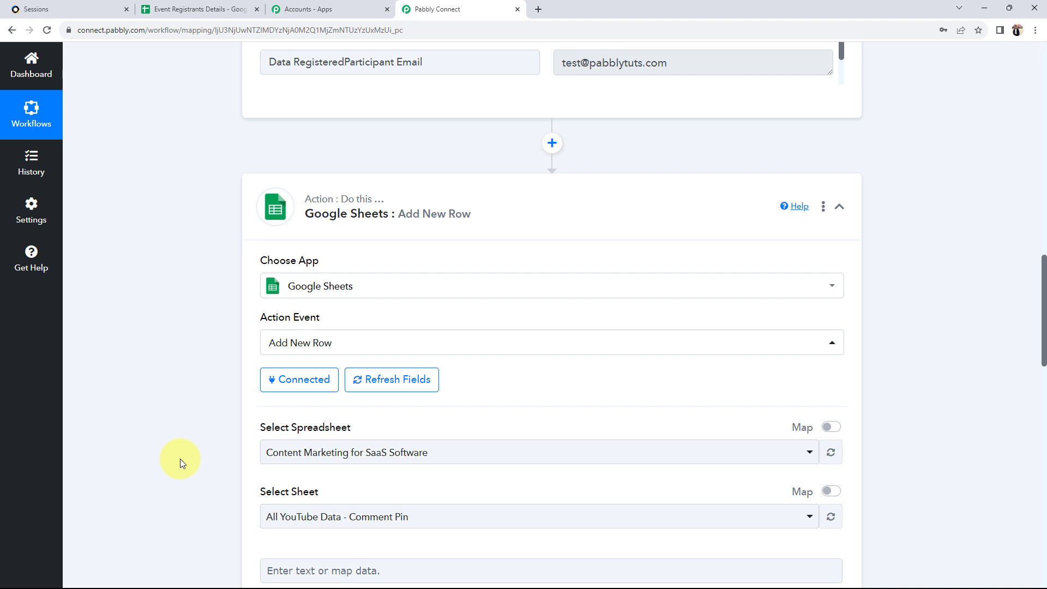
Set the Google Sheets action's spreadsheet to Event Registrants Details, checking the spreadsheet's title in Google Sheets first.
scroll(183, 461, down, 2)
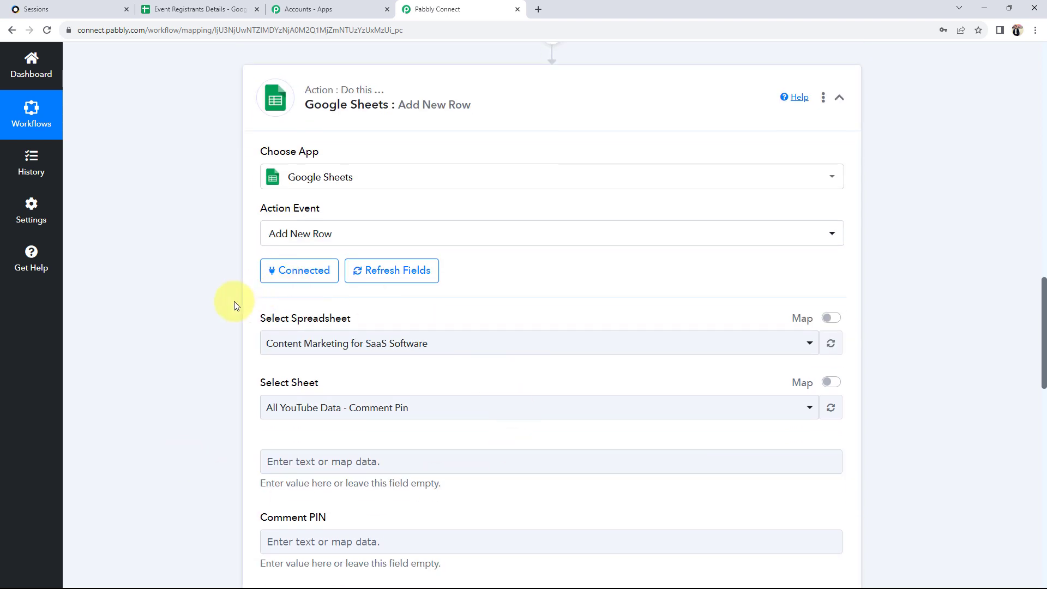
drag(263, 321, 351, 320)
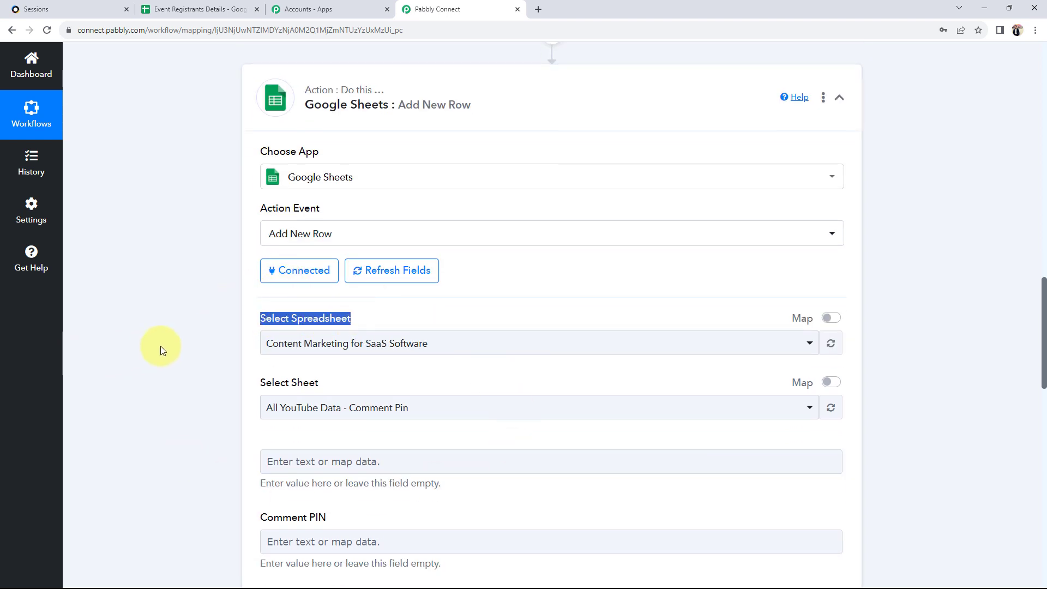
click(160, 345)
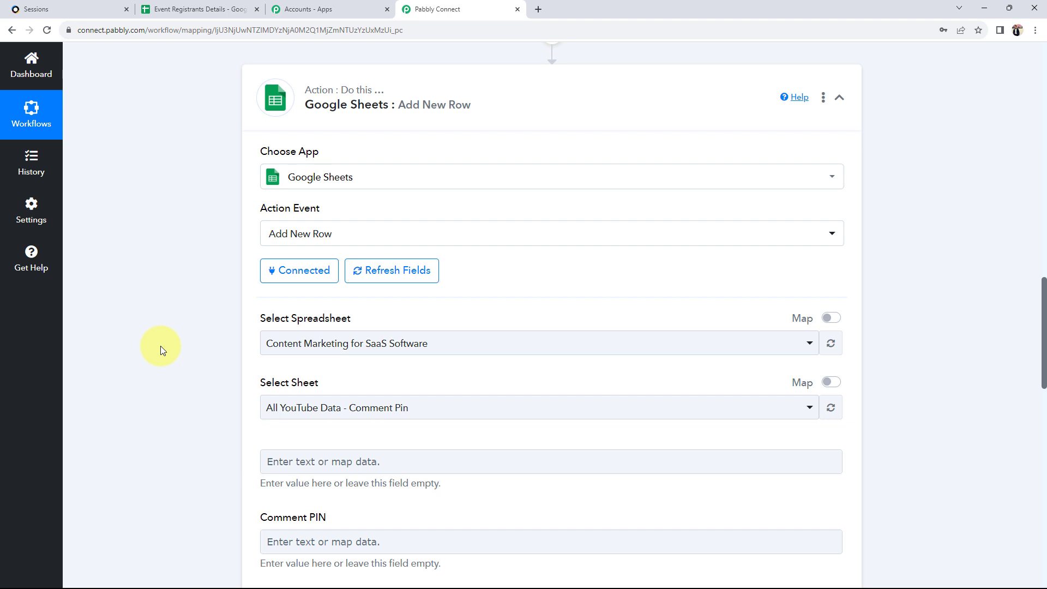
click(229, 9)
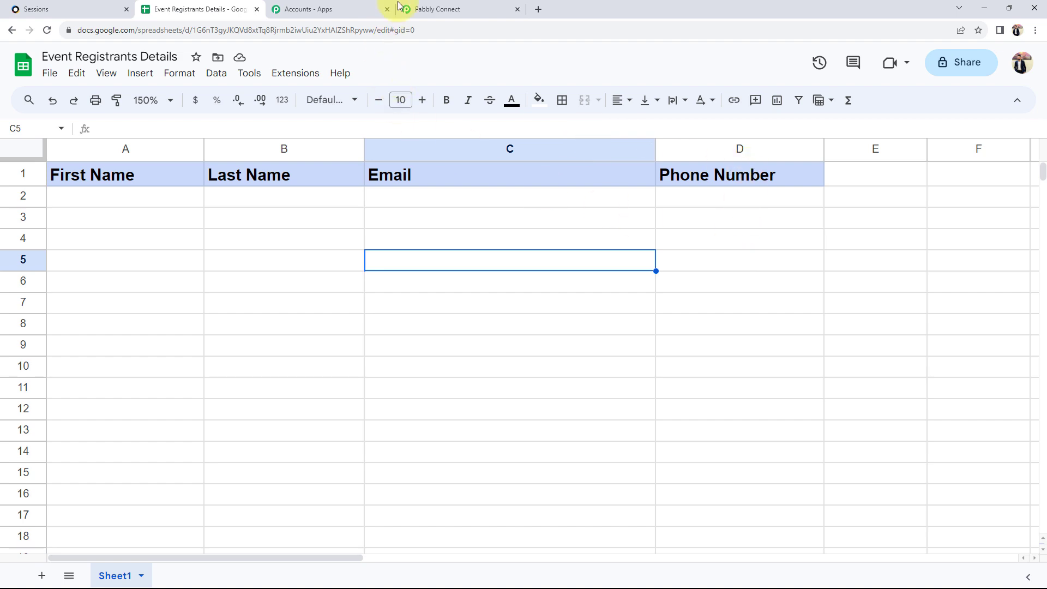
click(431, 10)
scroll(282, 340, down, 4)
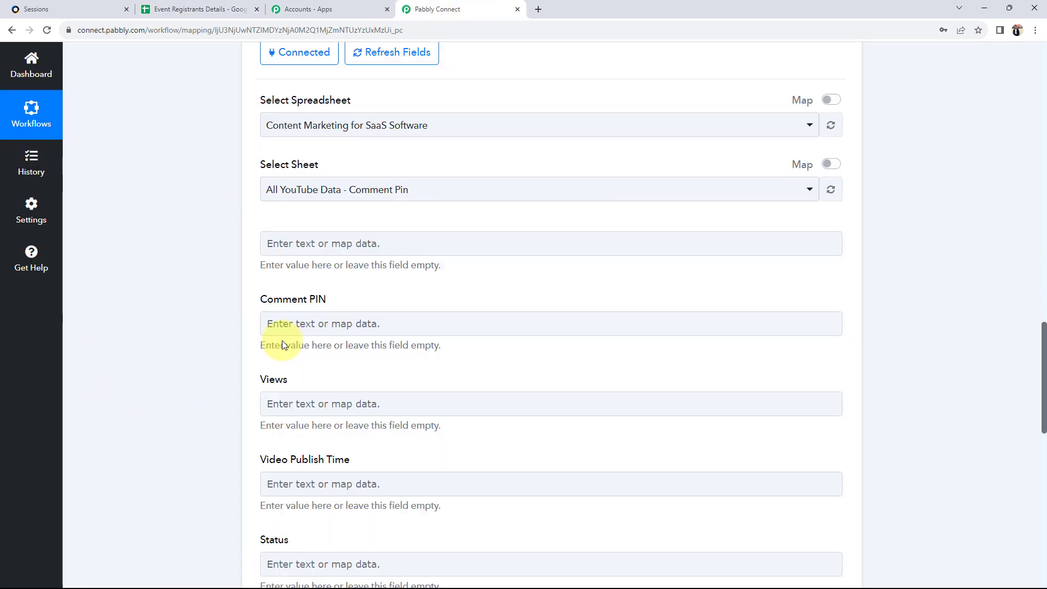
click(342, 127)
click(304, 218)
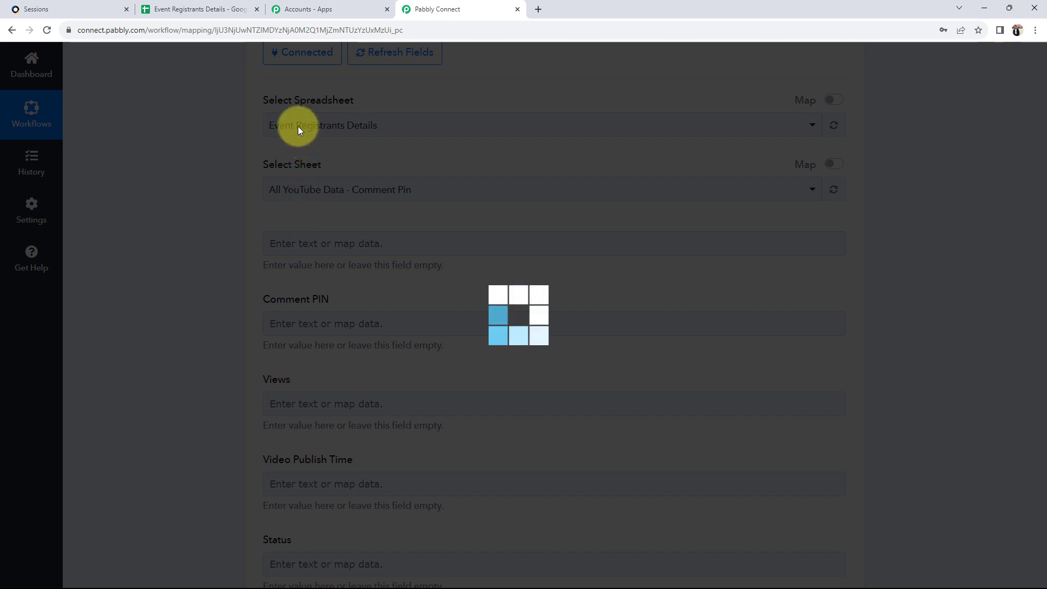
Compare the action's selected sheet and column fields with the sheet name and header row in the Event Registrants Details spreadsheet.
click(248, 11)
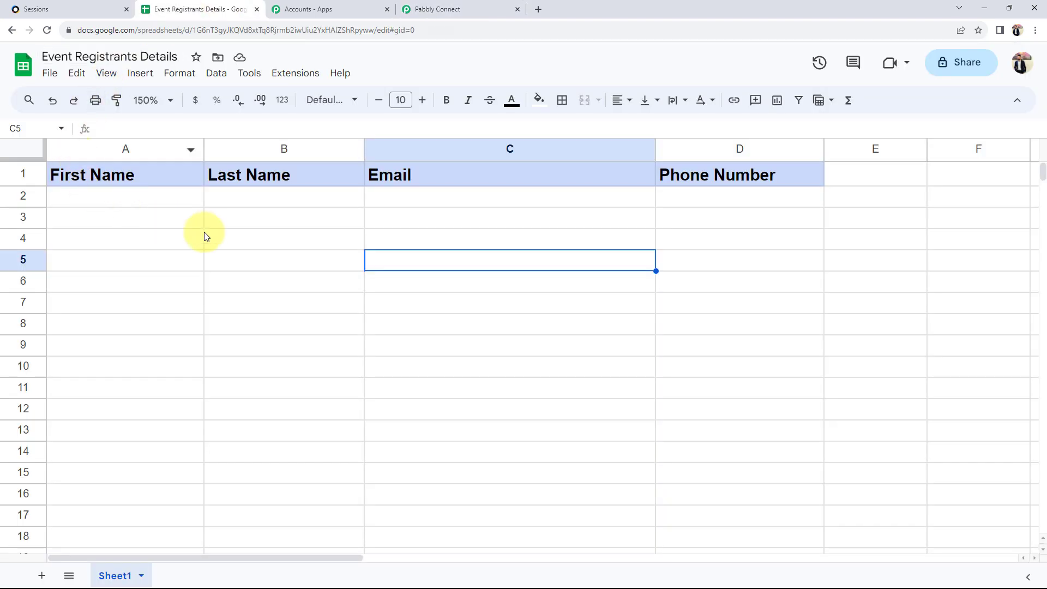
click(498, 5)
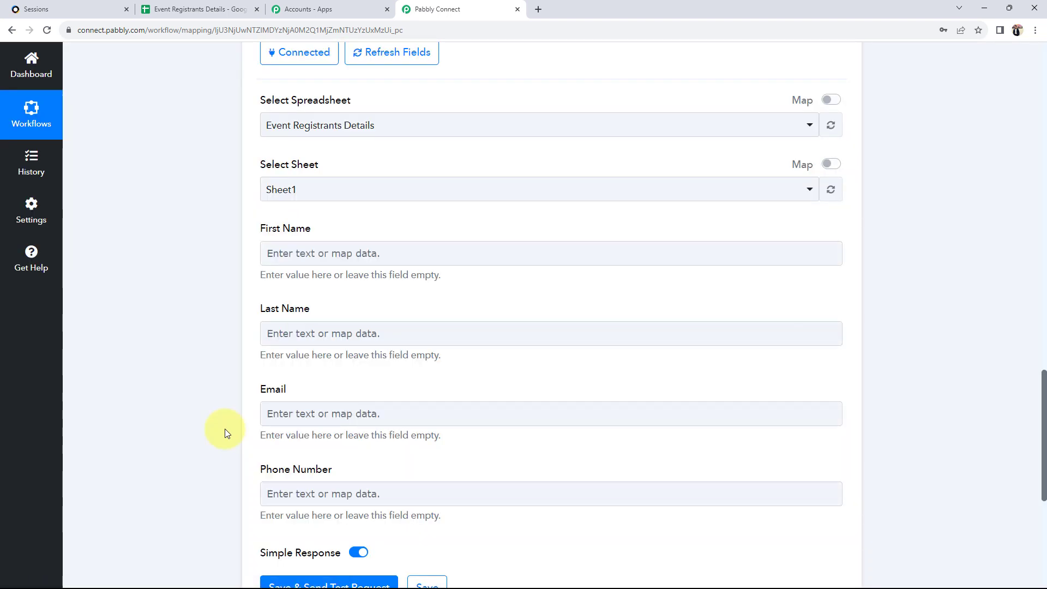
triple_click(258, 227)
click(204, 212)
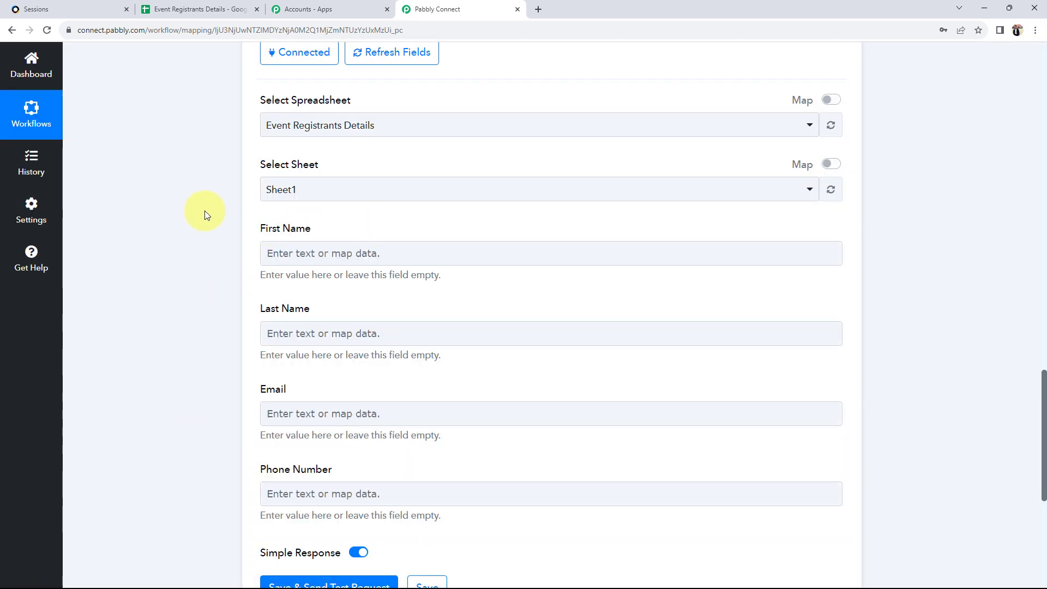
drag(261, 165, 321, 166)
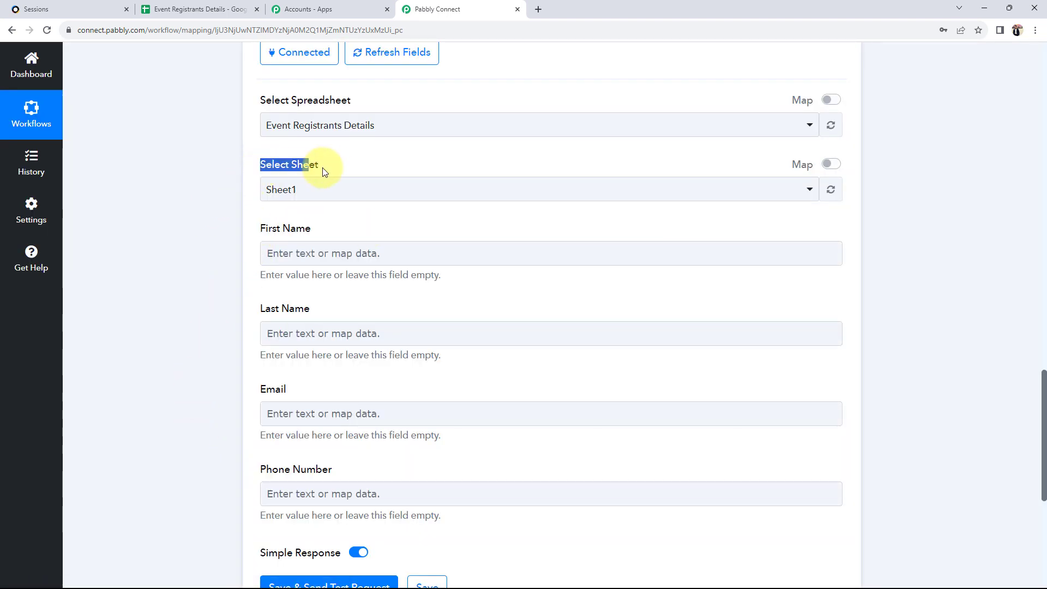
click(210, 12)
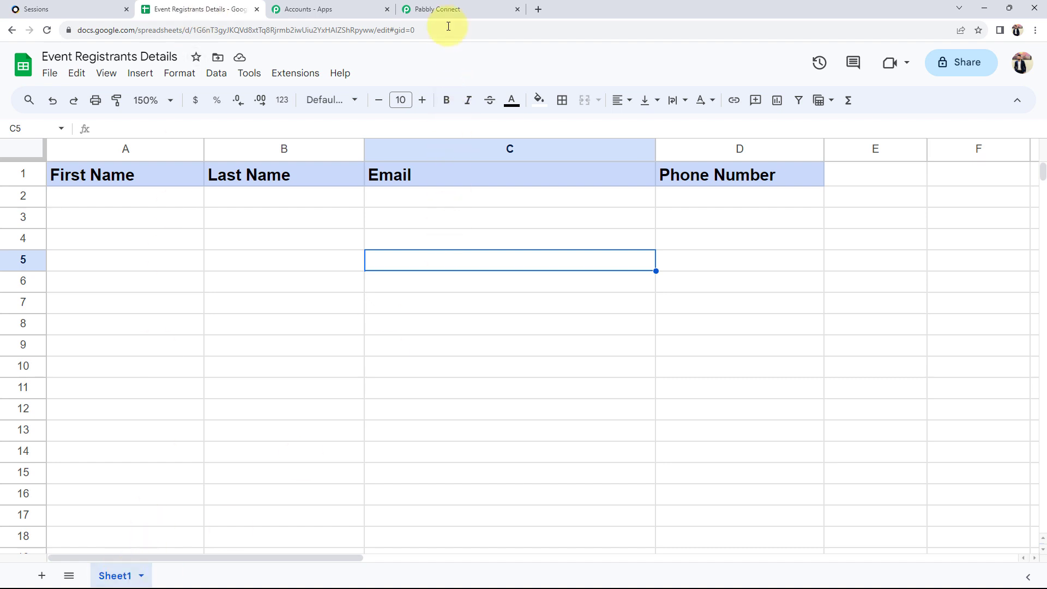
click(437, 9)
click(209, 316)
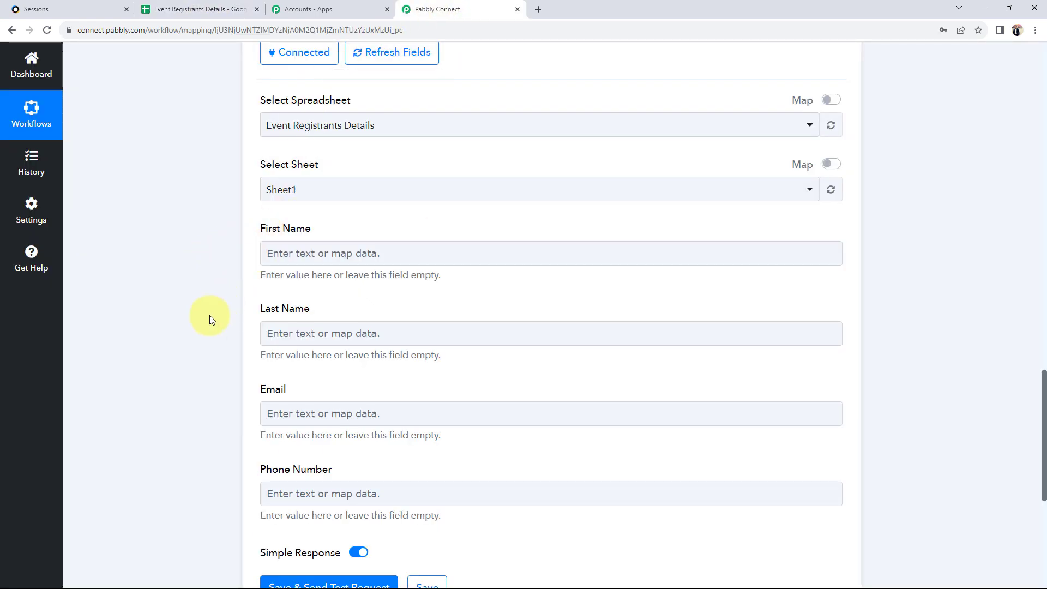
Review the action's column fields and compare them with the name values in the captured webhook response.
scroll(209, 315, down, 2)
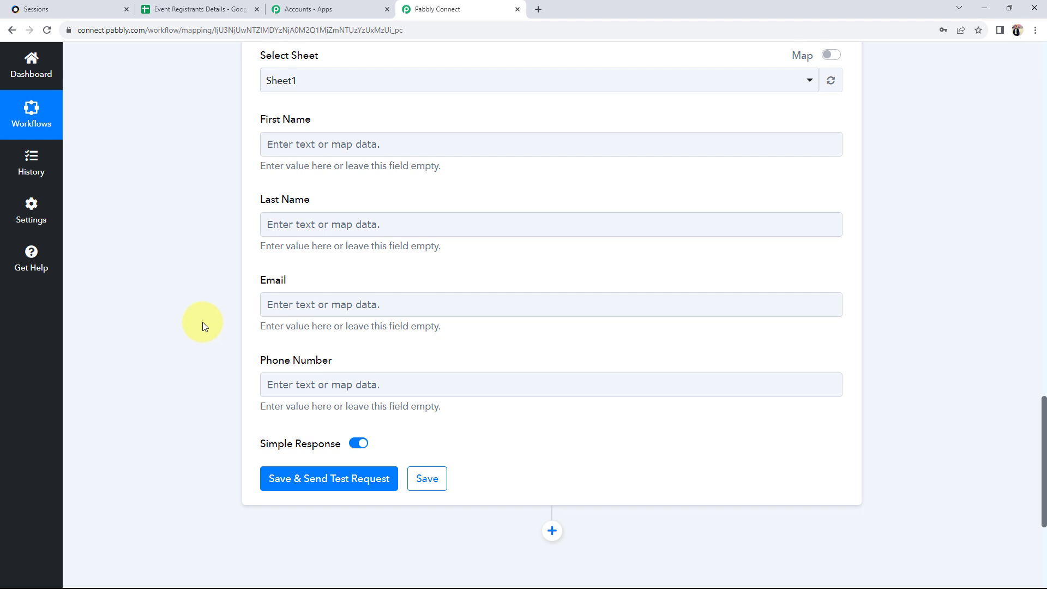
scroll(214, 410, up, 3)
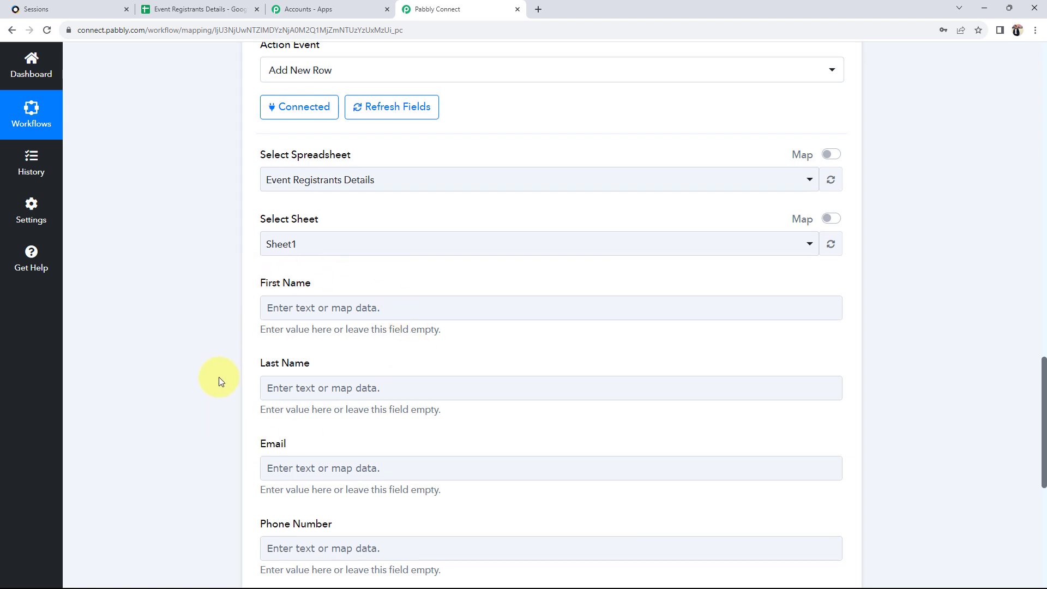
scroll(218, 378, up, 10)
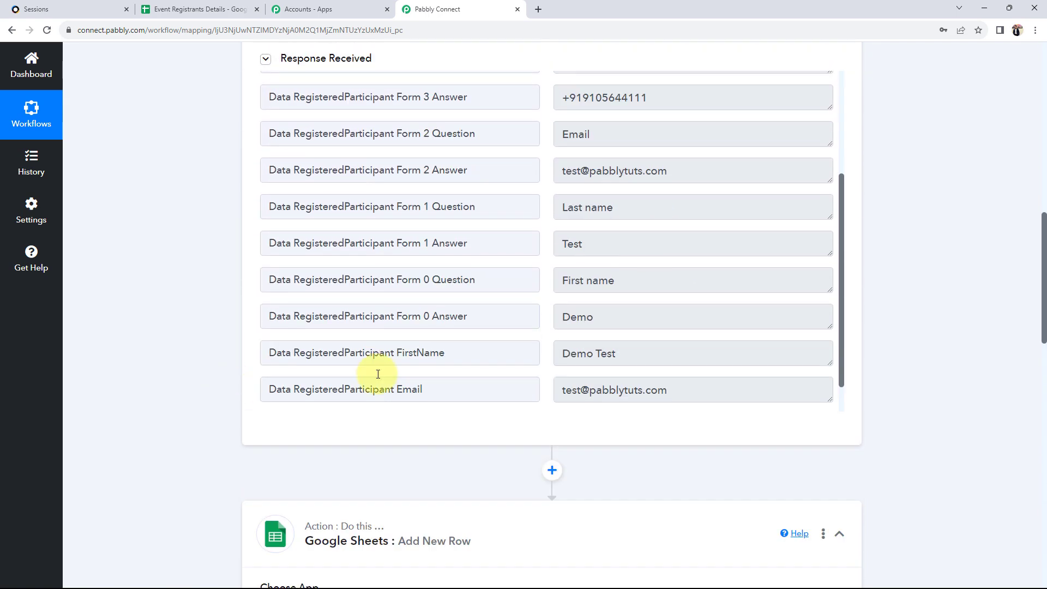
click(678, 280)
click(565, 352)
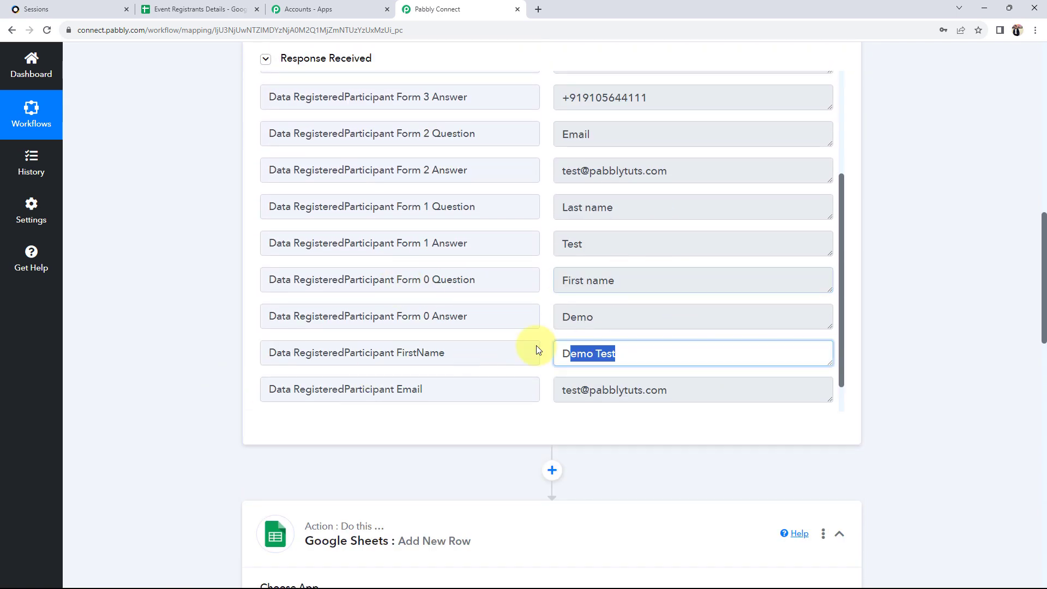
click(647, 315)
scroll(109, 428, down, 5)
scroll(112, 426, down, 5)
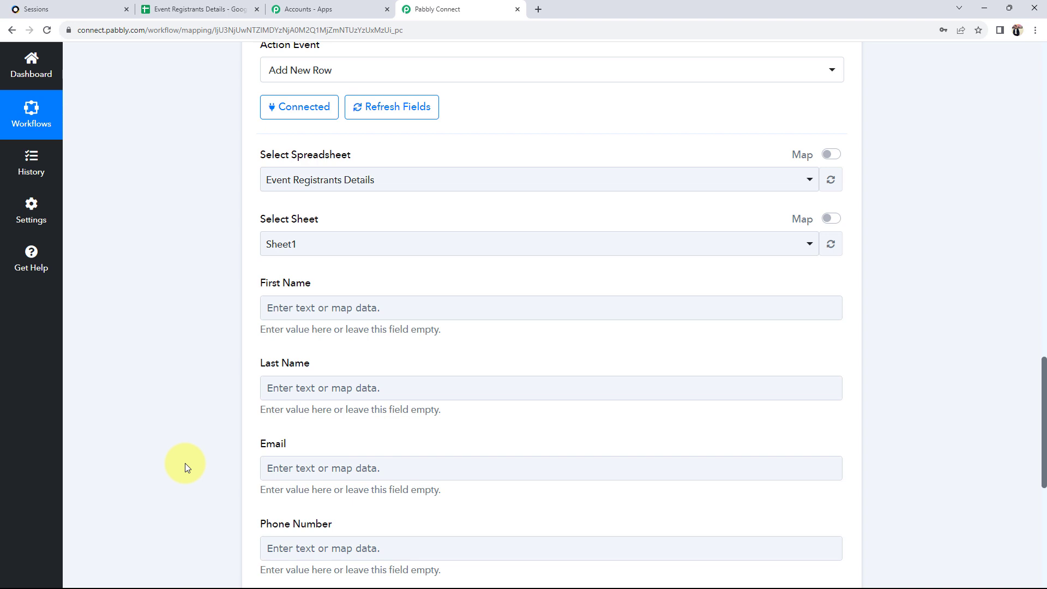
Map the First Name column to Data RegisteredParticipant Form 0 Answer from the Sessions: Event New Registration trigger.
click(303, 307)
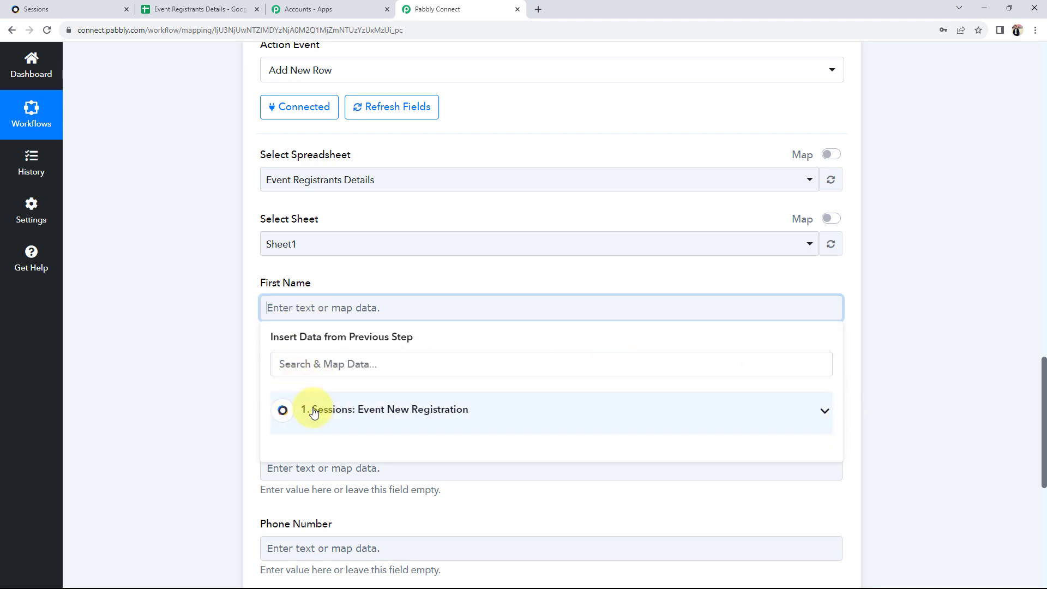
click(822, 412)
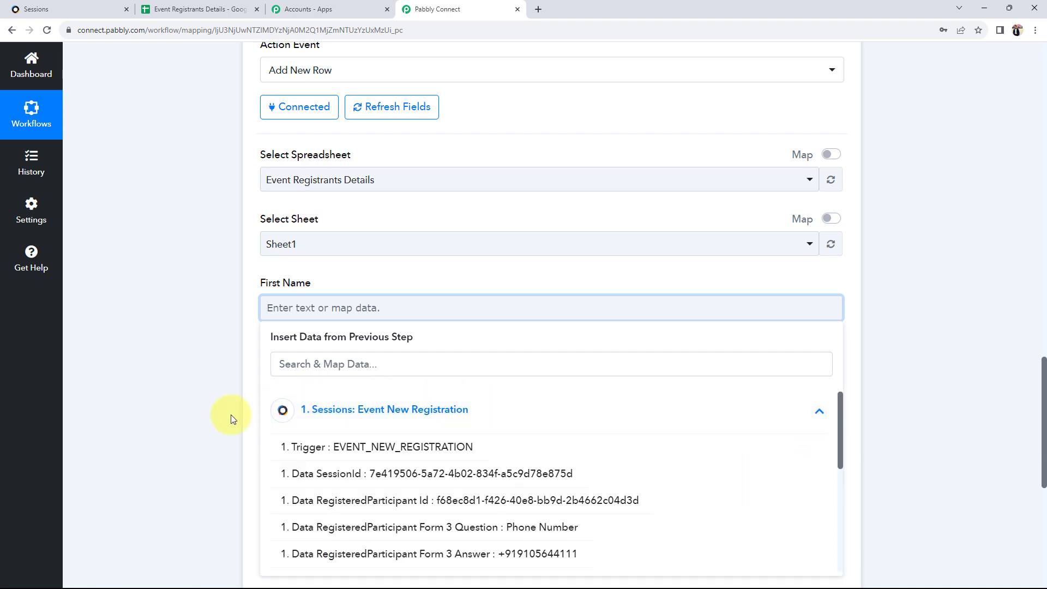
scroll(232, 415, down, 2)
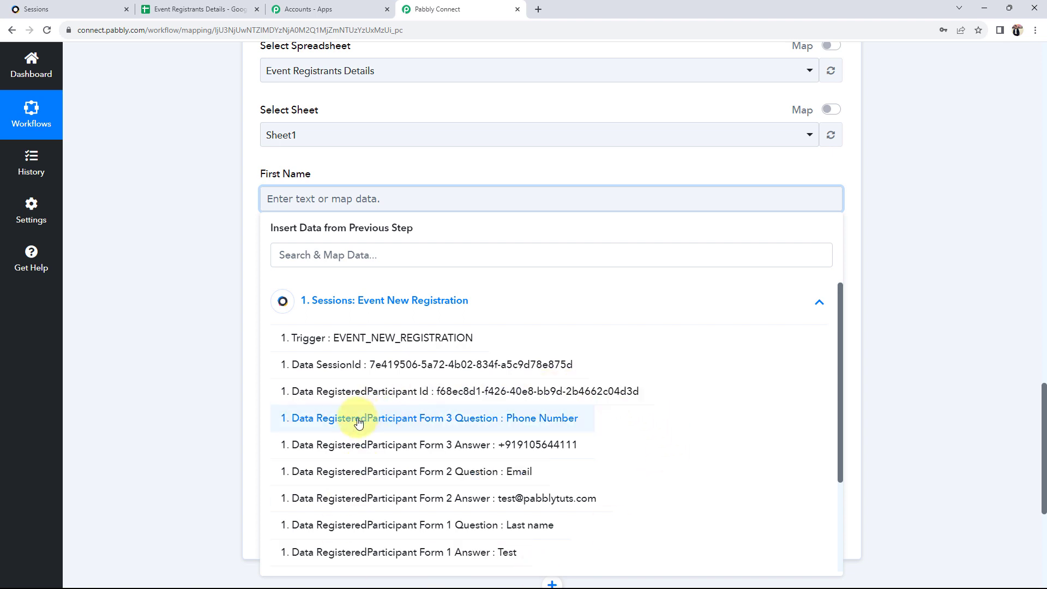
scroll(352, 422, down, 2)
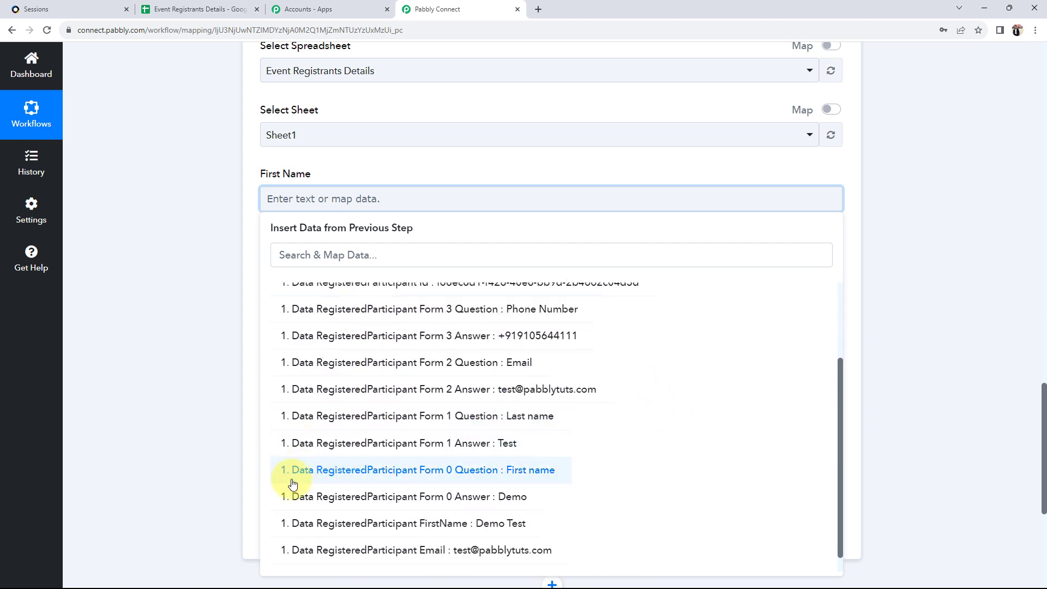
click(394, 498)
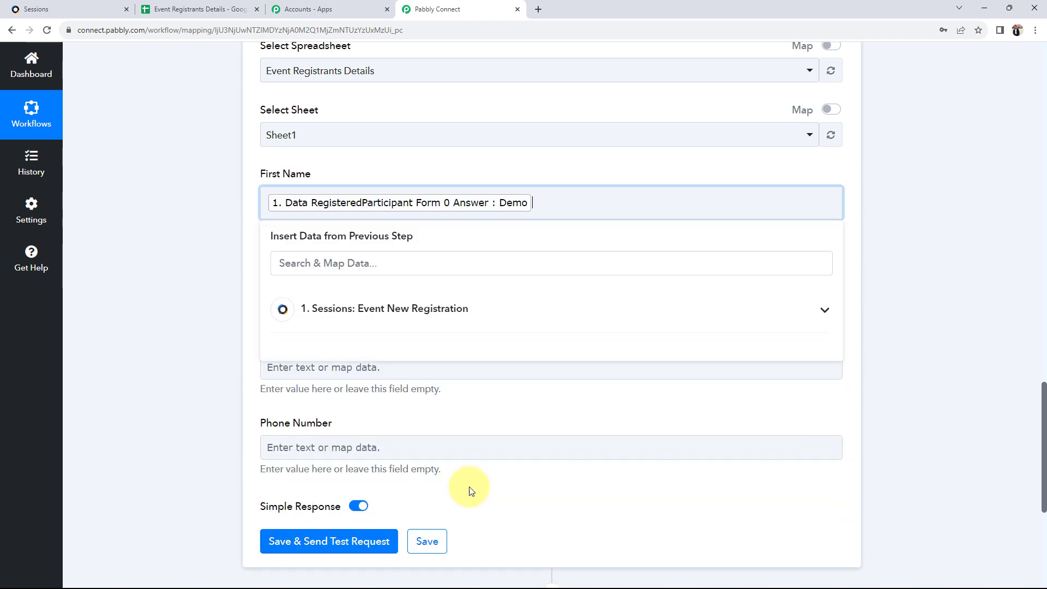
click(191, 234)
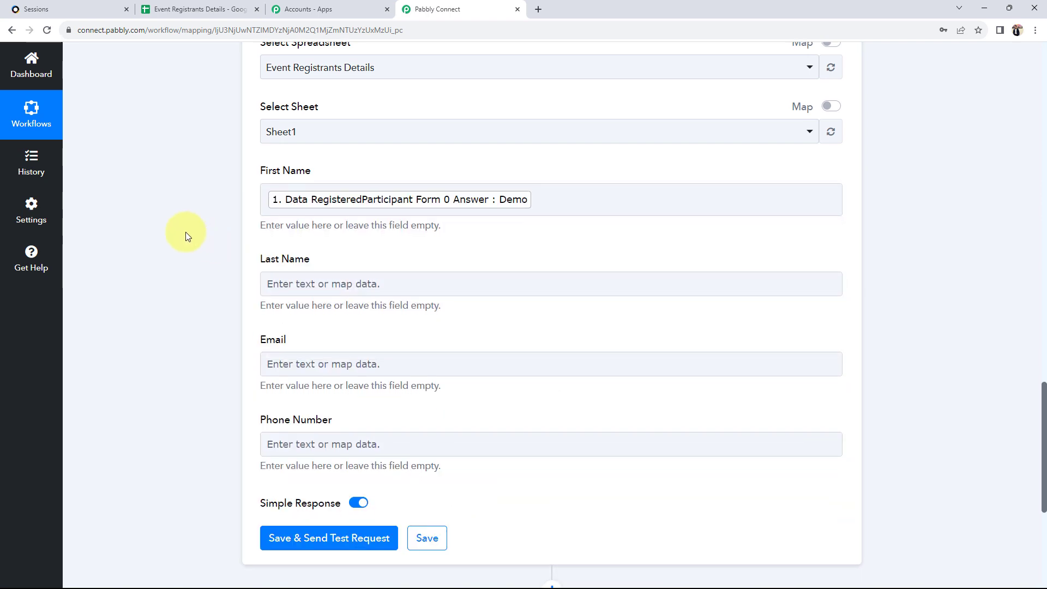
Map the Last Name column to Data RegisteredParticipant Form 1 Answer from the Sessions trigger.
scroll(218, 218, down, 4)
scroll(257, 175, up, 1)
click(298, 125)
click(333, 226)
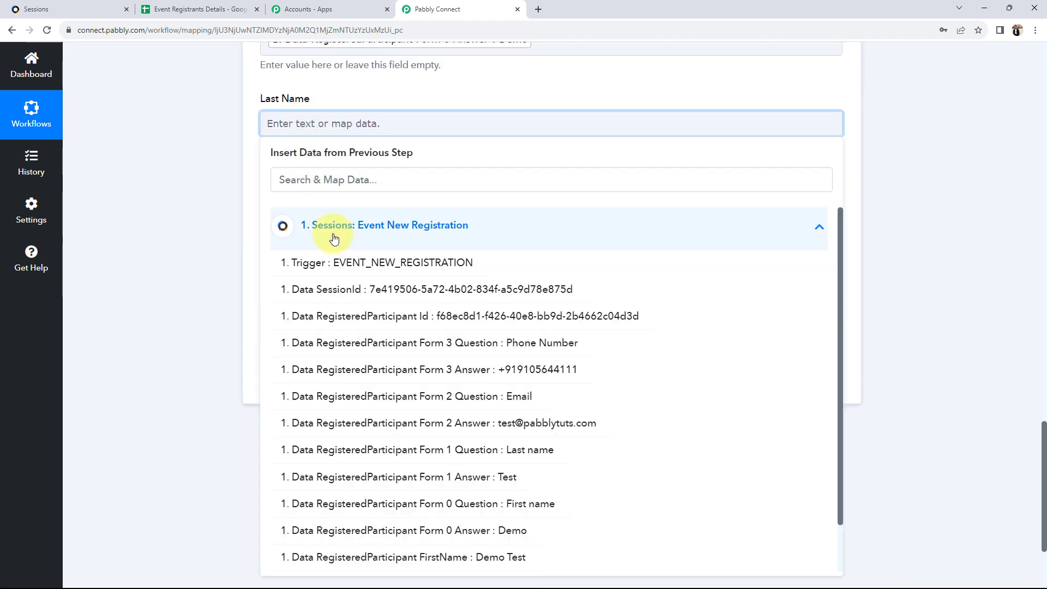
click(401, 477)
Map the Email column to Data RegisteredParticipant Form 2 Answer from the Sessions trigger.
click(292, 212)
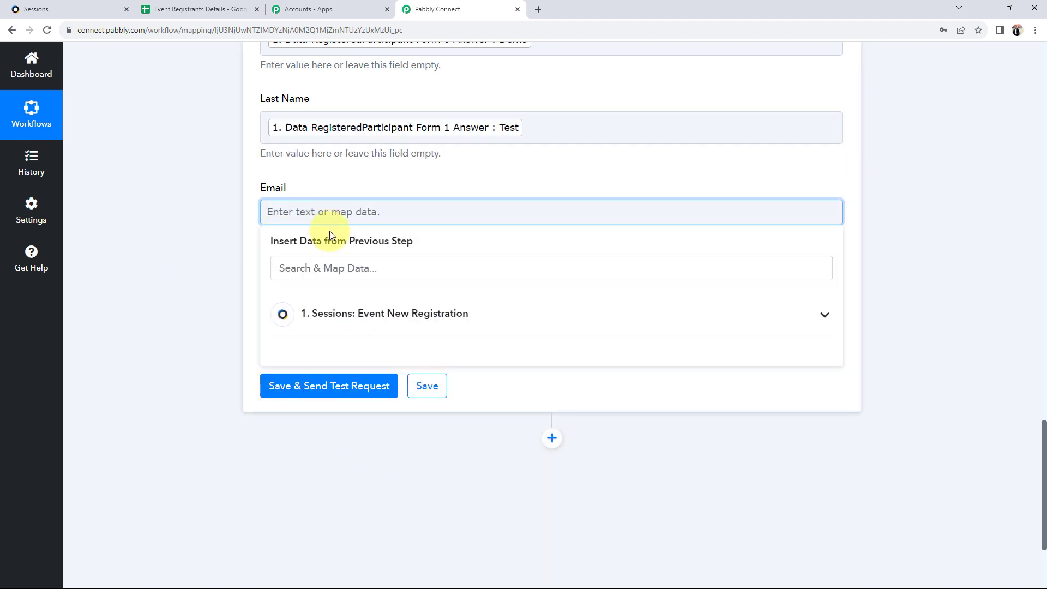
click(737, 317)
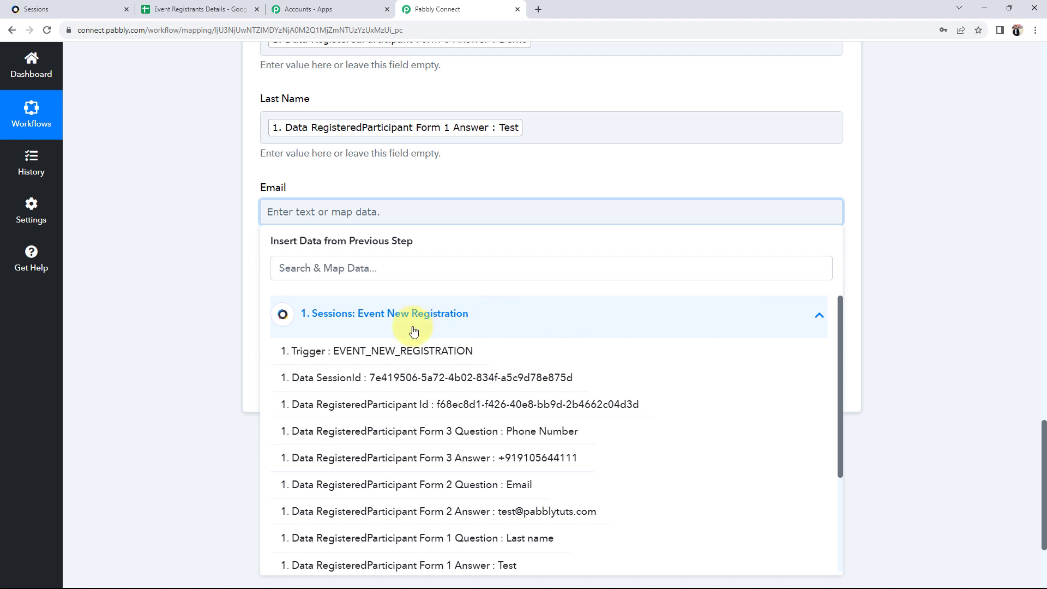
click(443, 511)
click(175, 269)
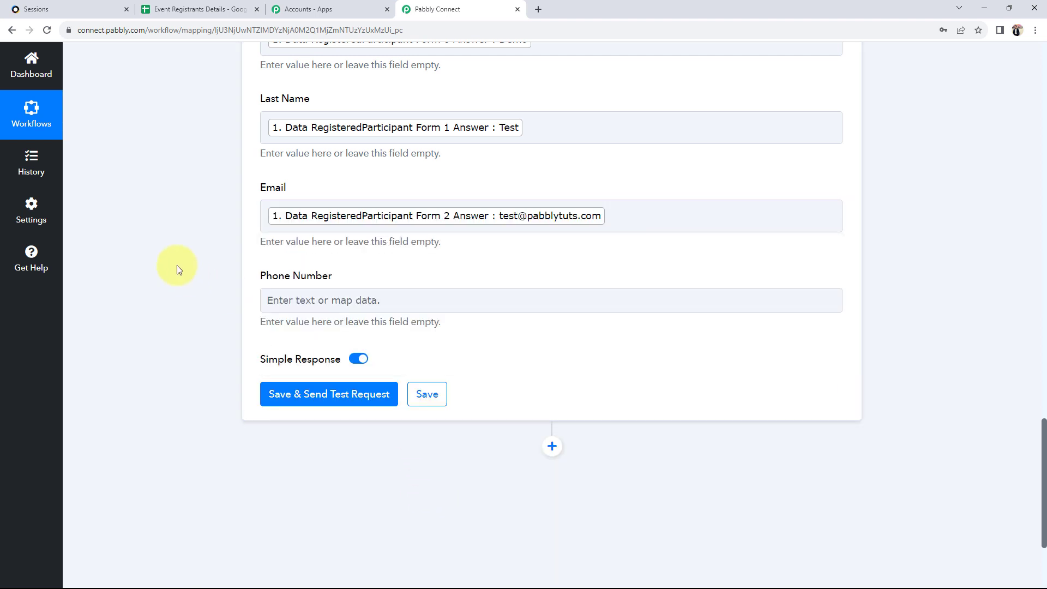
Map the Phone Number column to Data RegisteredParticipant Form 3 Answer from the Sessions trigger.
click(304, 299)
click(344, 402)
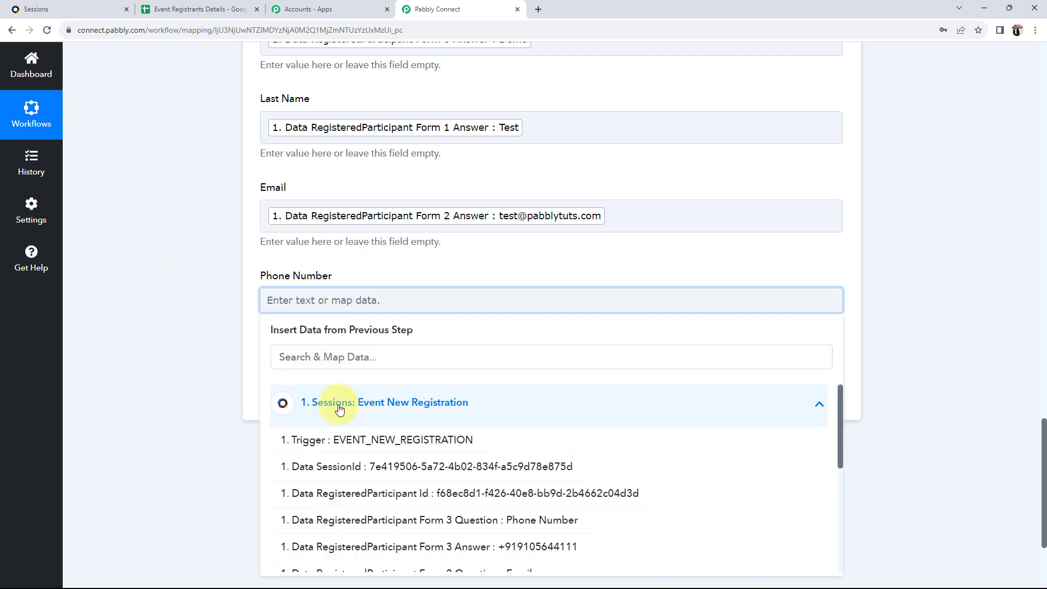
click(441, 545)
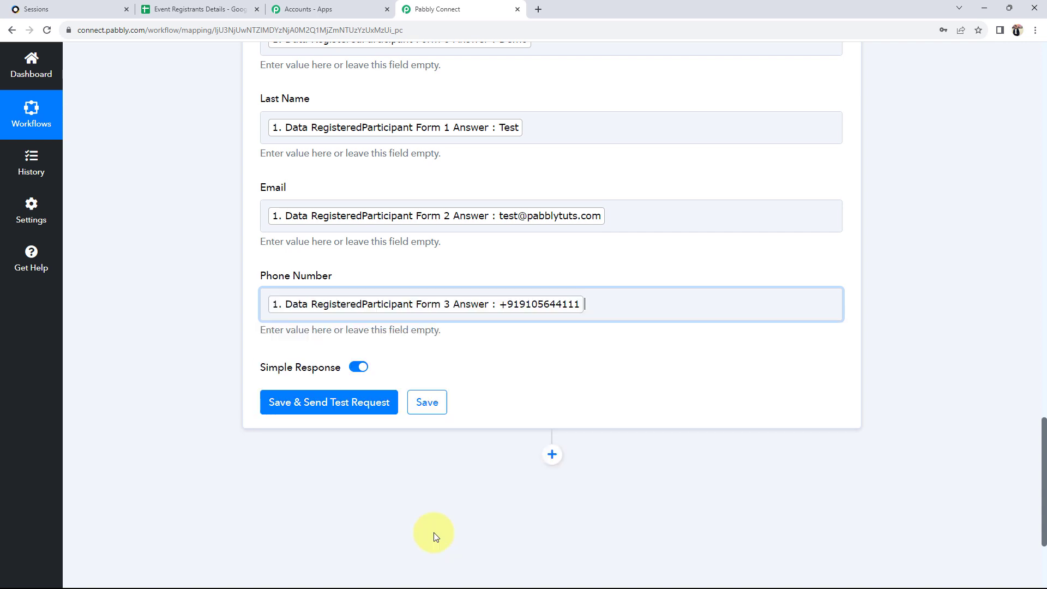
click(243, 287)
Compare the four mapped fields with the Event Registrants Details header row and look over the events list in Sessions.
scroll(243, 285, up, 2)
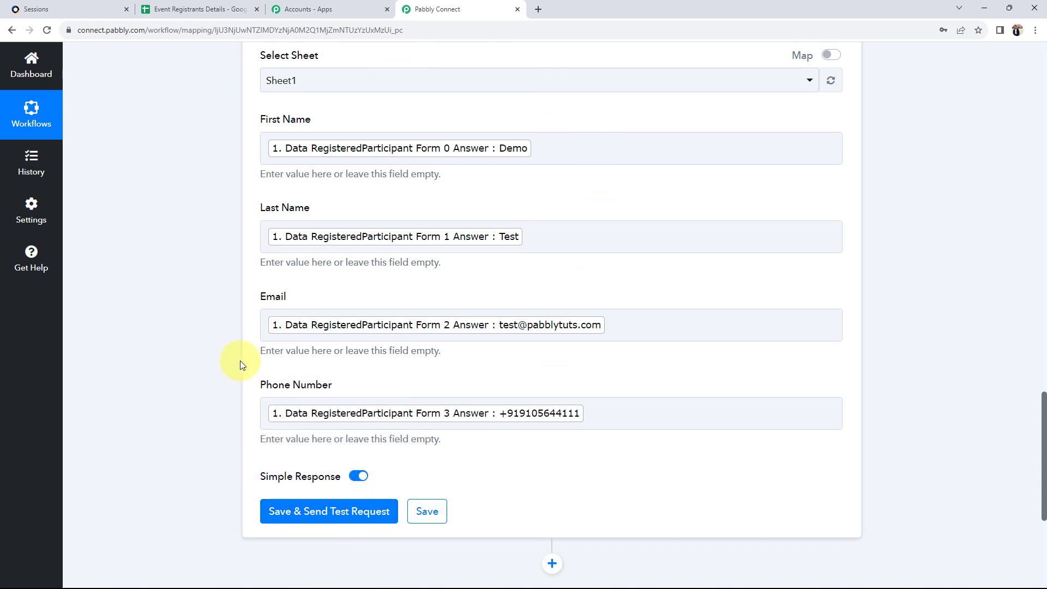
click(199, 9)
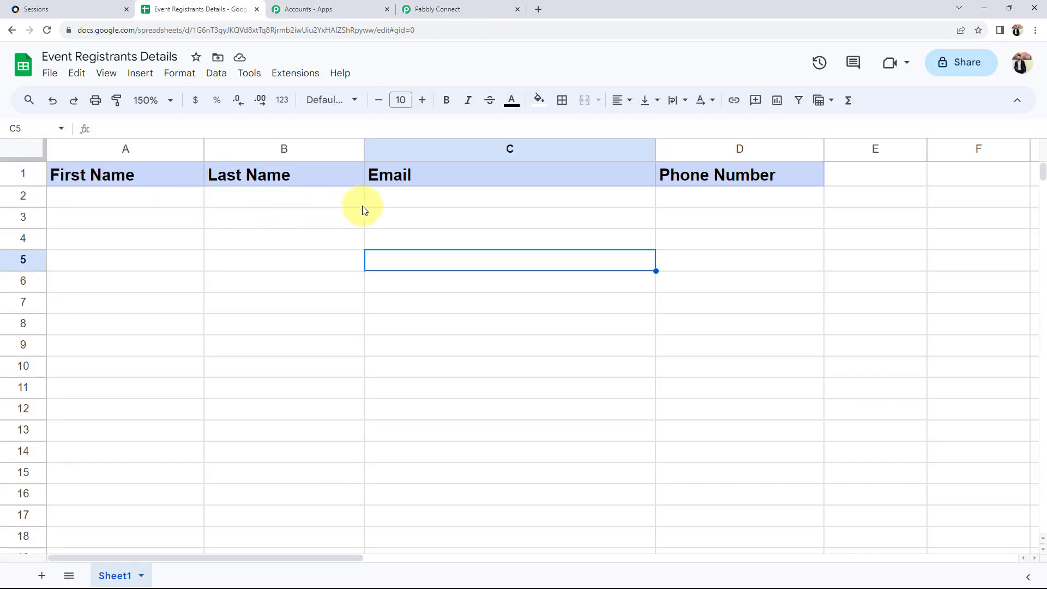
click(430, 9)
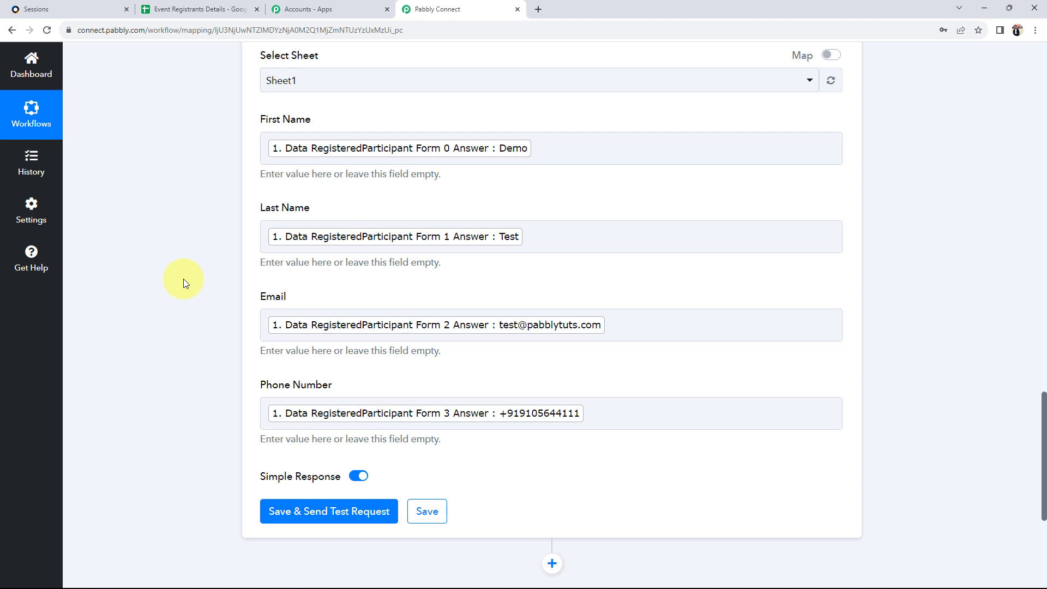
click(82, 6)
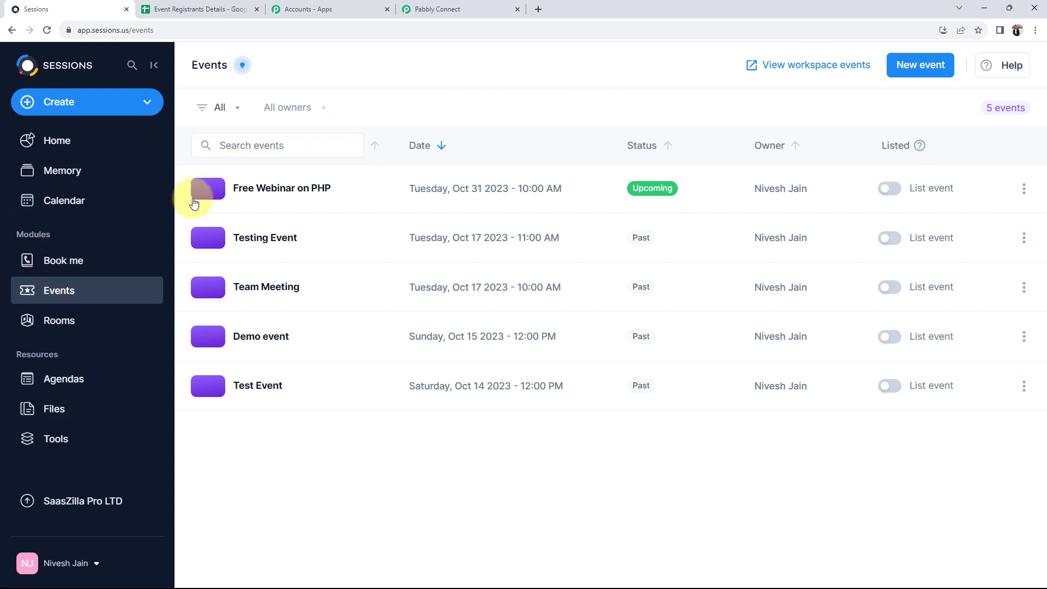
click(486, 8)
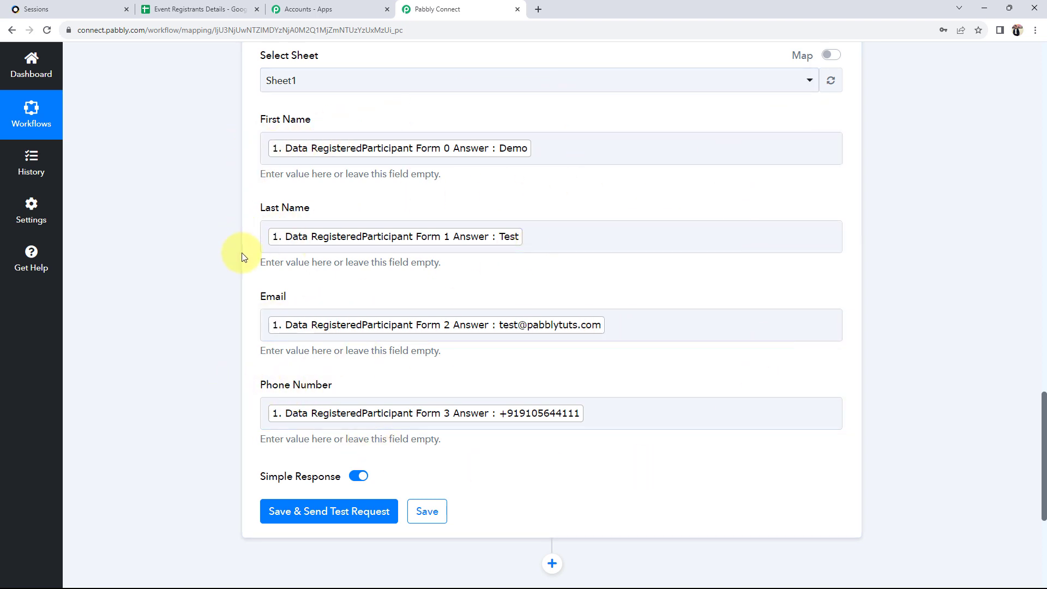
click(214, 8)
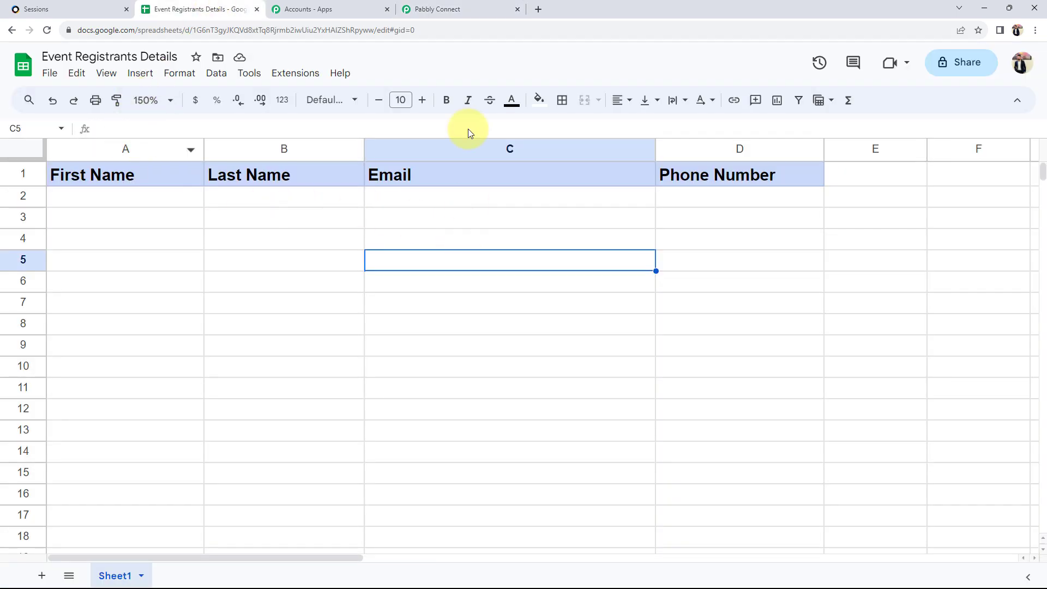
click(462, 7)
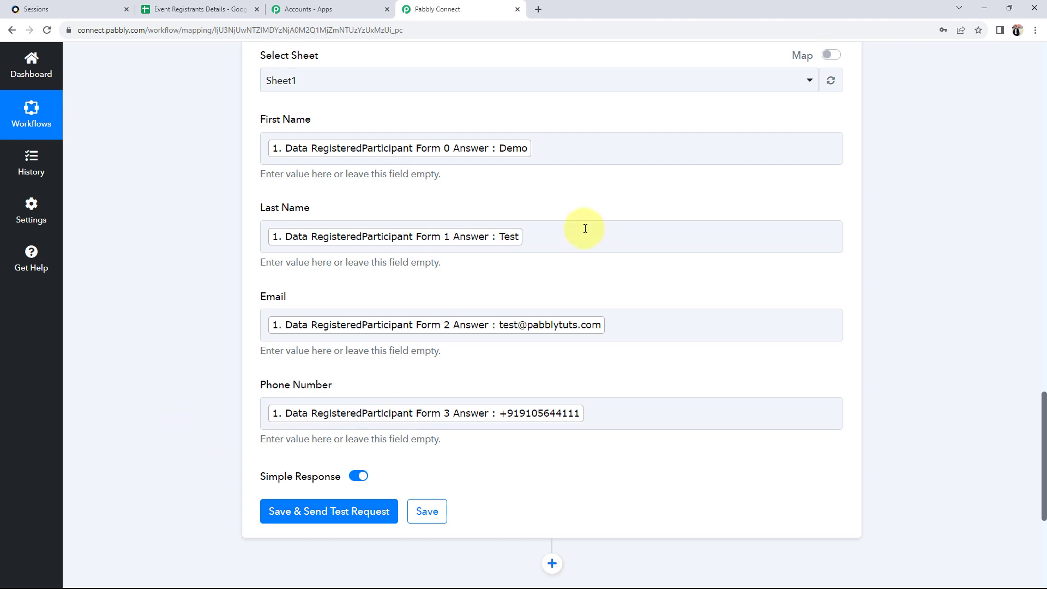
click(473, 239)
click(536, 234)
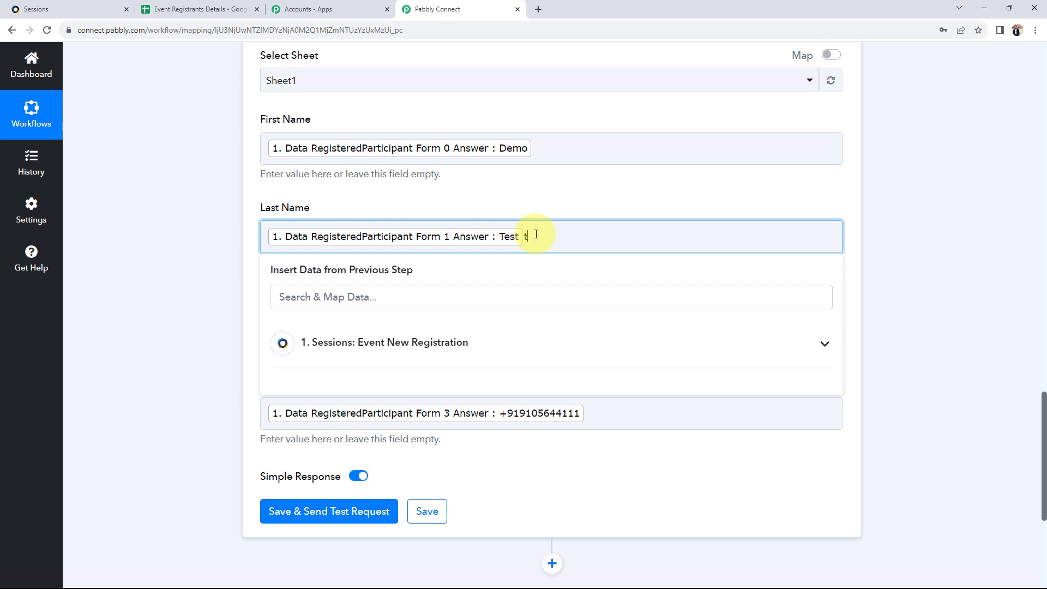
key(BackSpace)
click(179, 350)
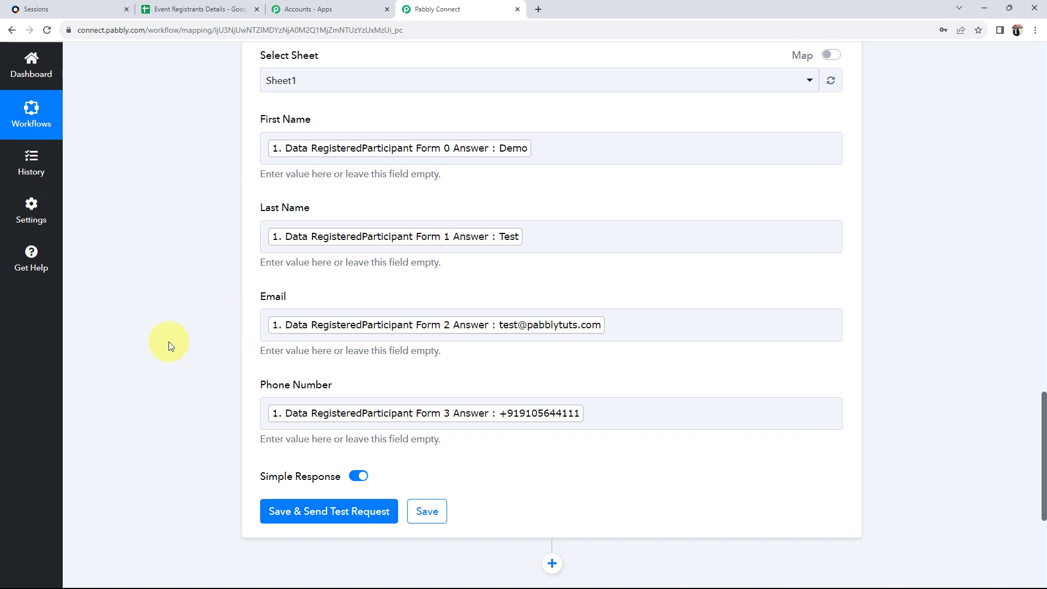
Save the Google Sheets action with a test request and check the Updates UpdatedRange value in the received response.
scroll(169, 341, down, 2)
click(289, 404)
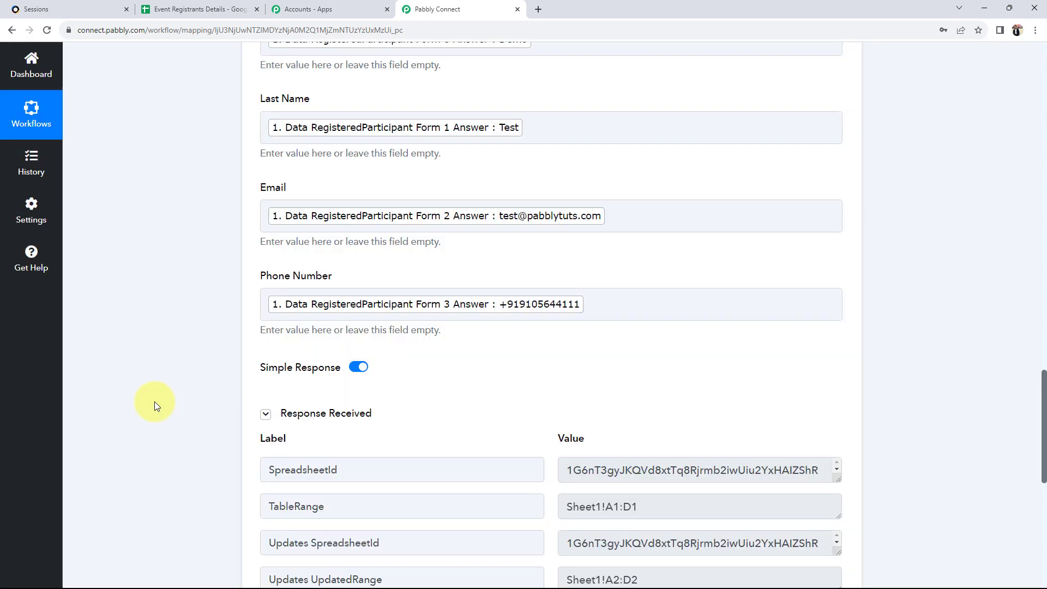
scroll(158, 432, down, 4)
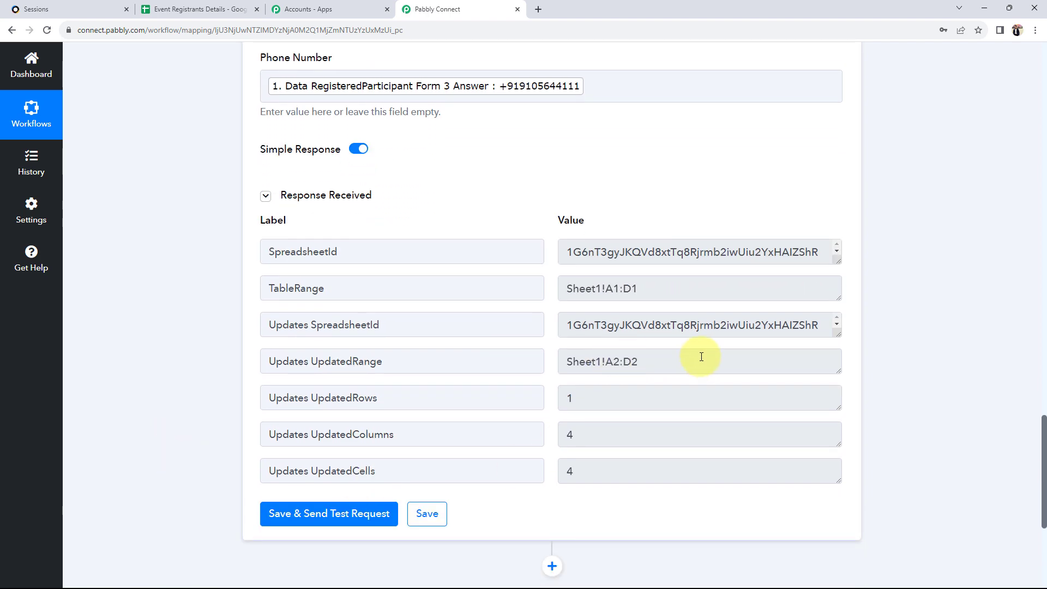
triple_click(701, 356)
scroll(509, 357, up, 4)
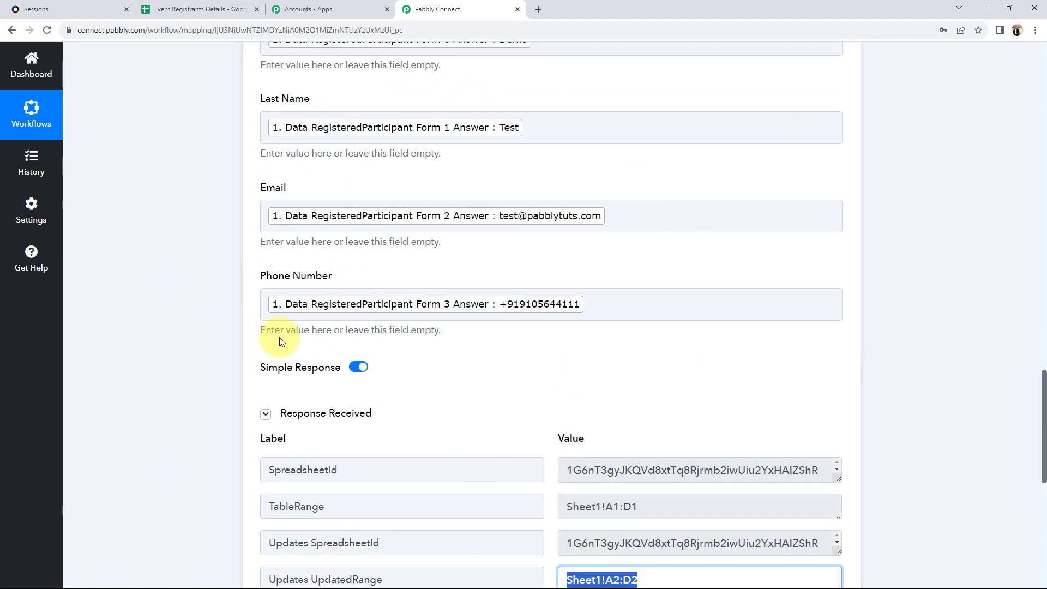
Check the test registrant's row in the Event Registrants Details spreadsheet, including the phone number cell D2.
click(163, 10)
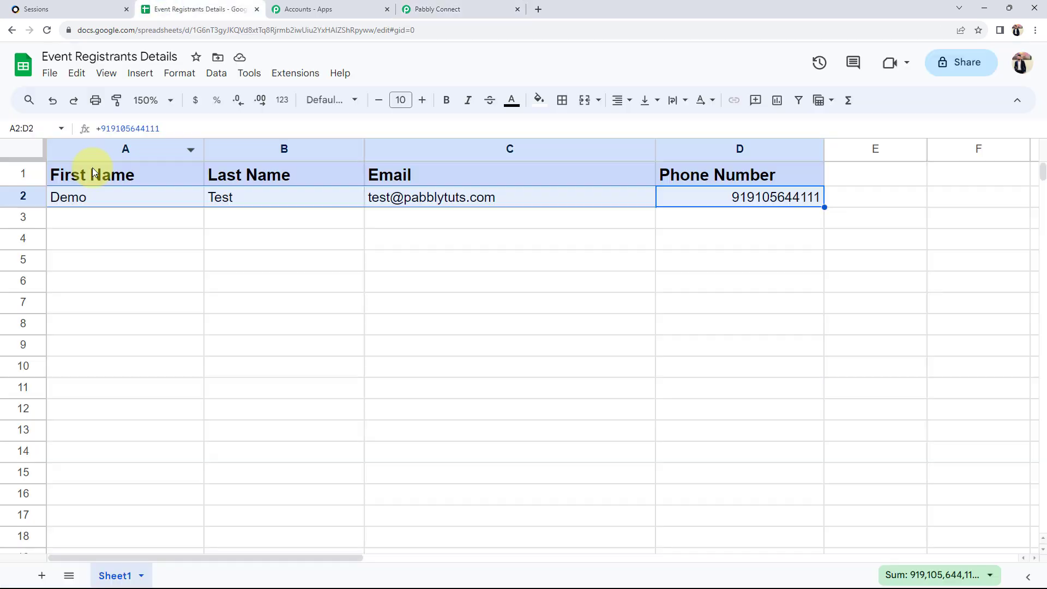
click(130, 257)
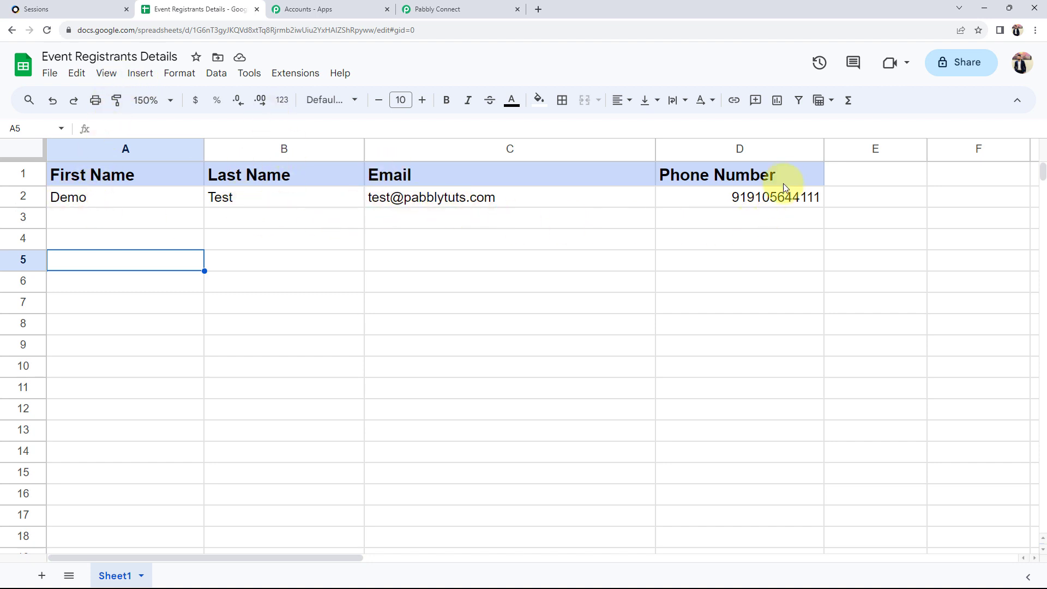
click(738, 197)
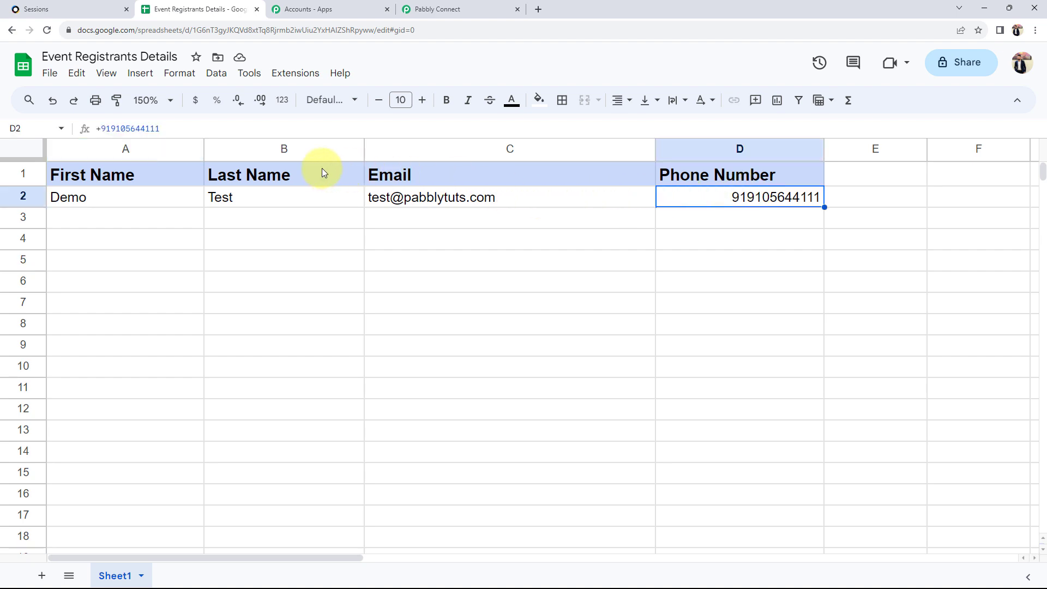
click(163, 238)
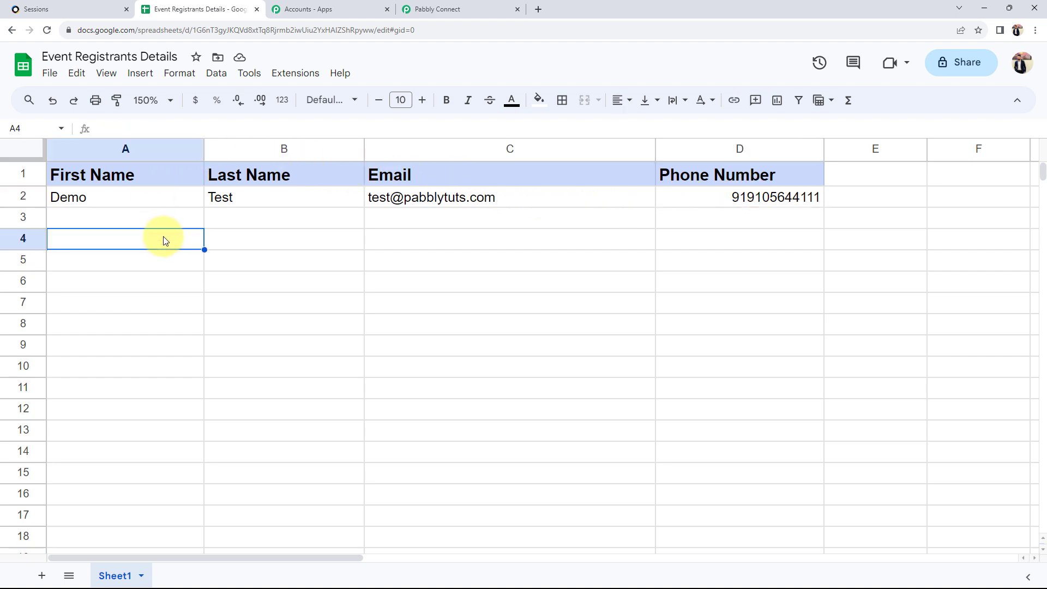
Return to the Pabbly Connect workflow and collapse the Sessions trigger and the Google Sheets action.
click(450, 7)
scroll(218, 346, up, 10)
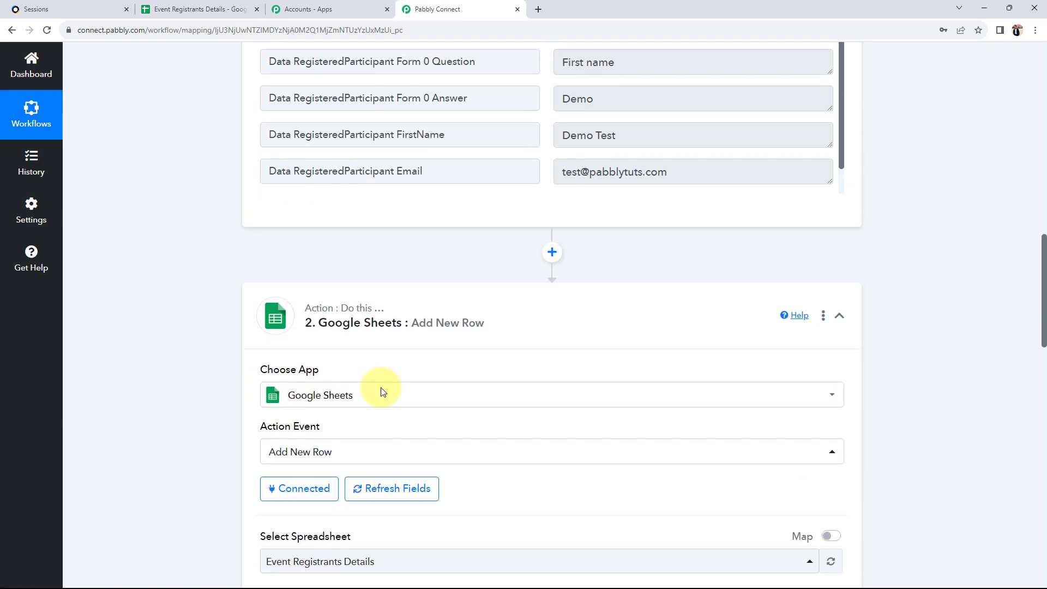
scroll(560, 320, up, 15)
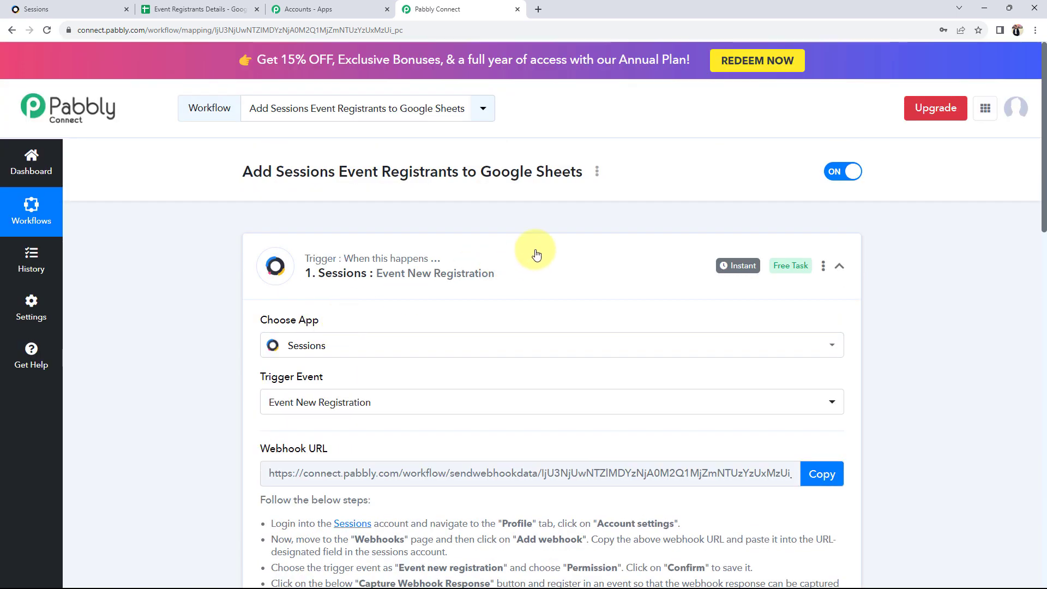
click(545, 254)
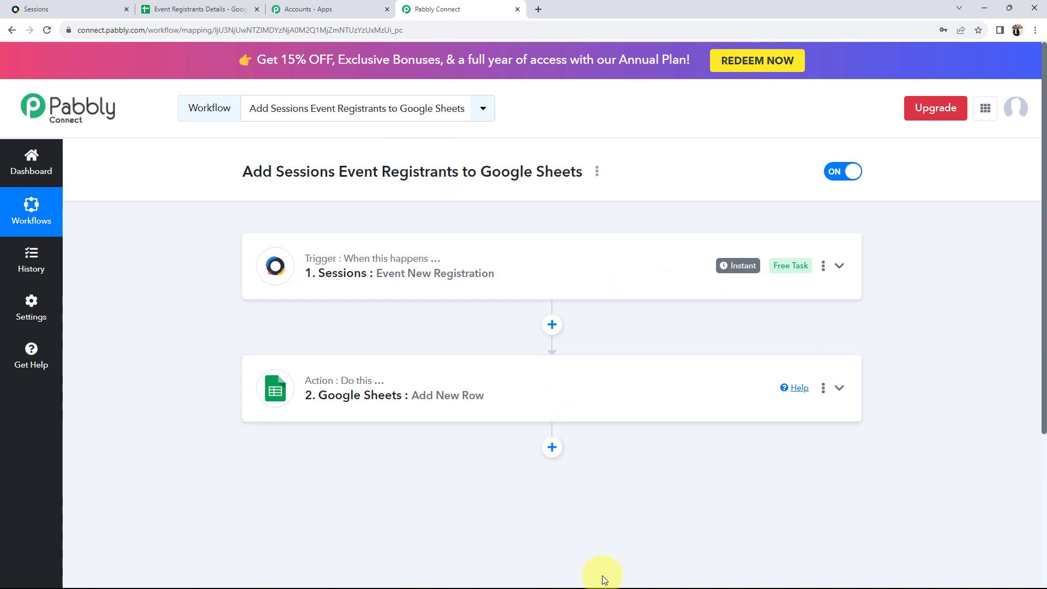
In the incognito browser window, register a test attendee's name, email and phone number for Free Webinar on PHP and dismiss the confirmation.
mouse_move(614, 579)
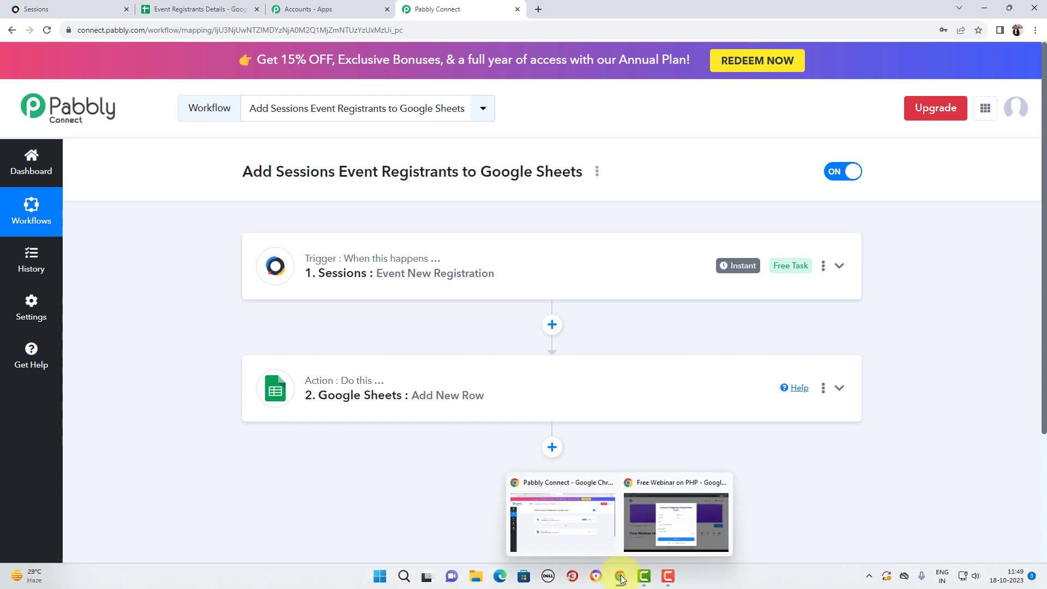
click(693, 523)
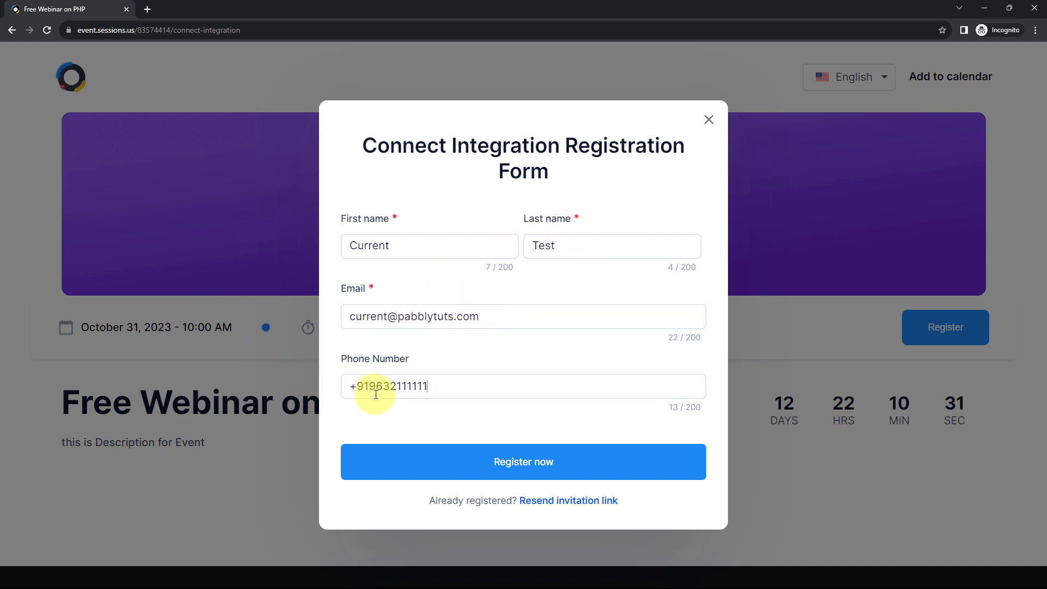
click(523, 478)
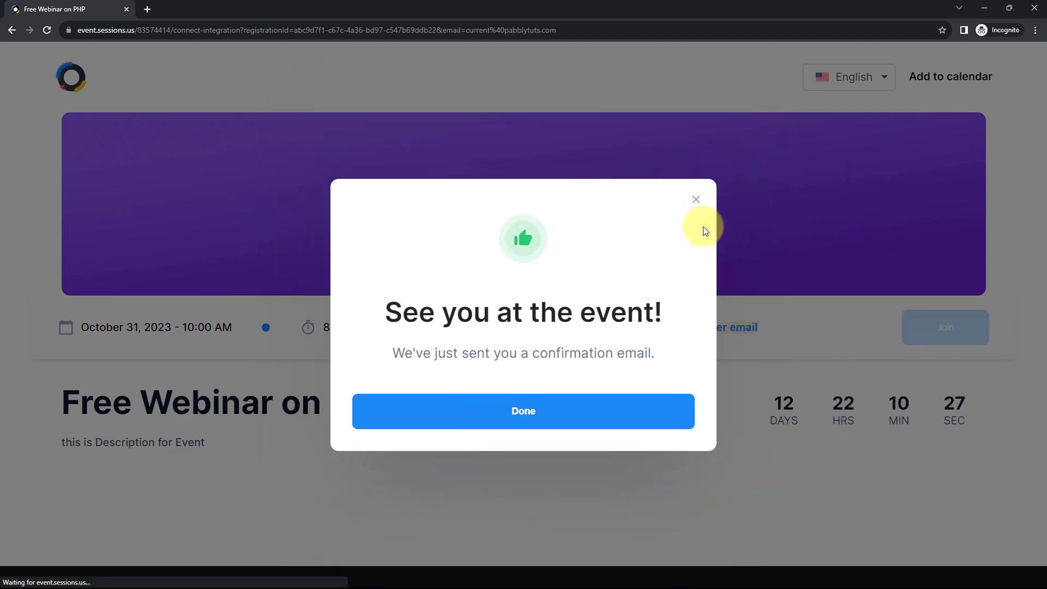
click(696, 200)
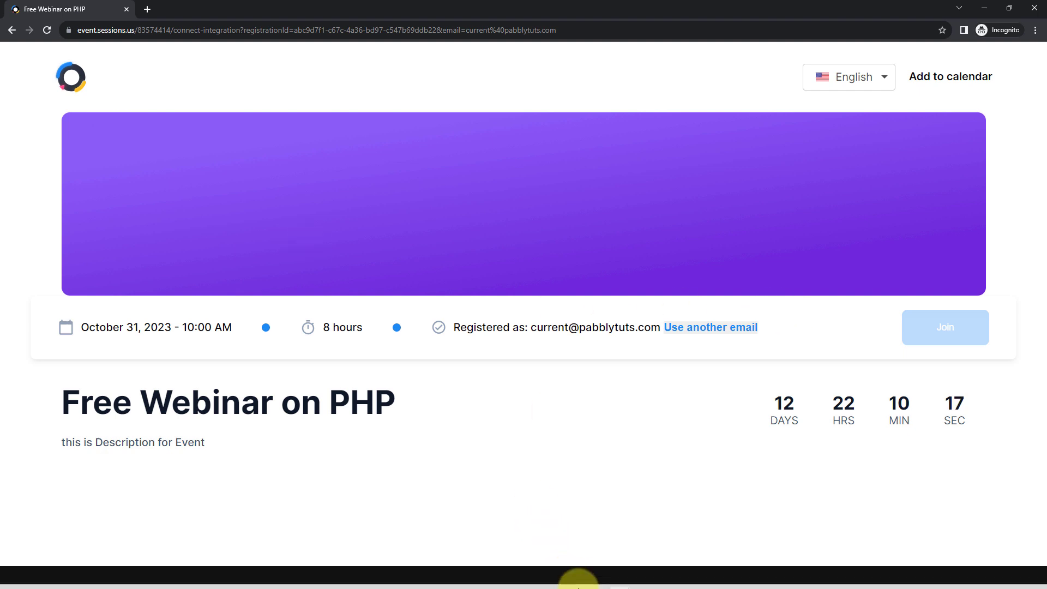
Check row 3 of the Event Registrants Details spreadsheet against the submitted registration and return to the Pabbly Connect workflow.
mouse_move(620, 577)
click(561, 524)
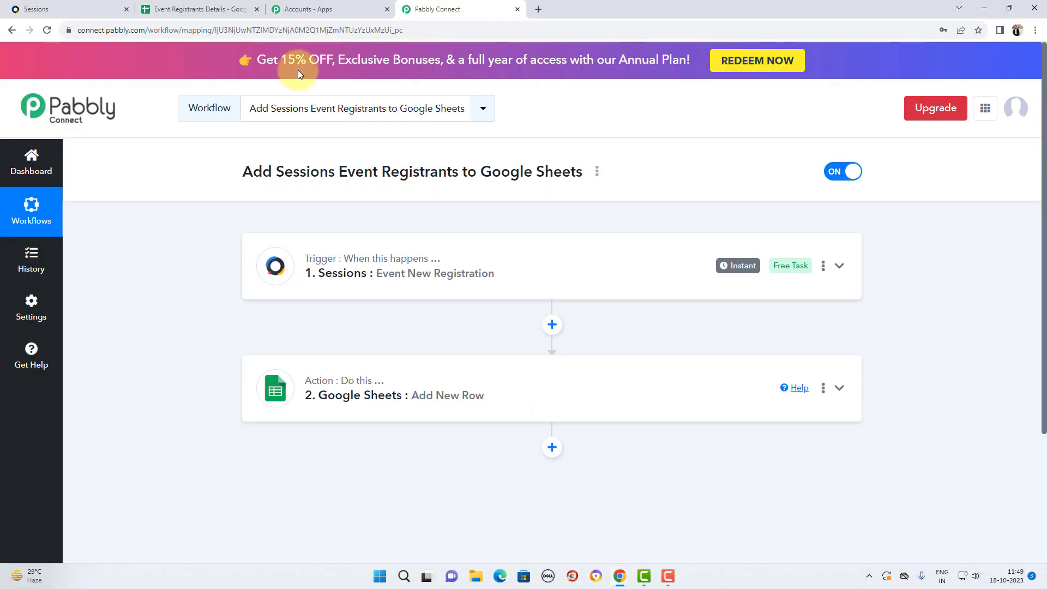
click(227, 7)
click(159, 224)
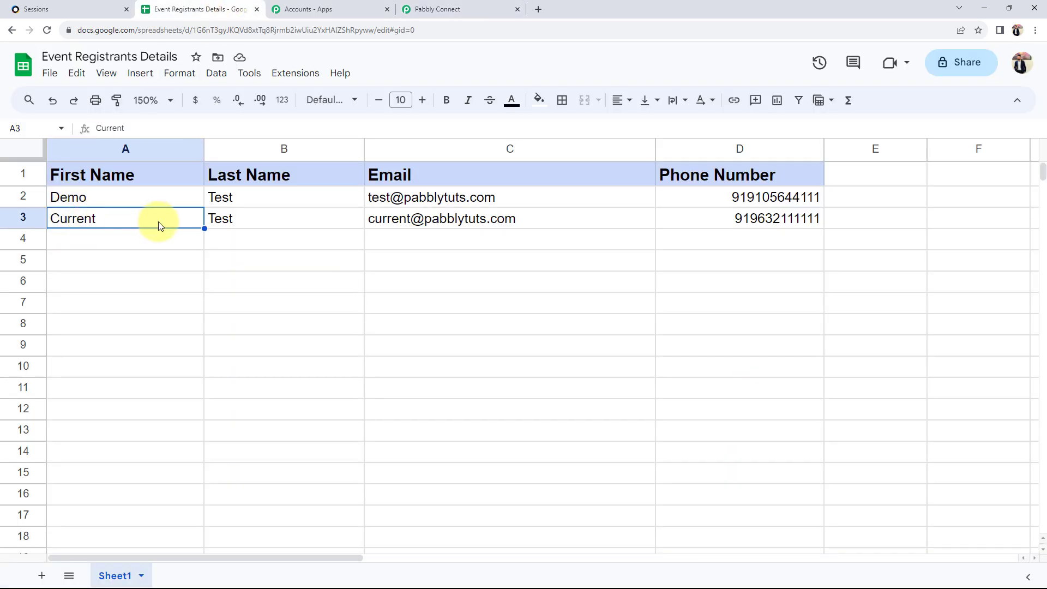
click(438, 228)
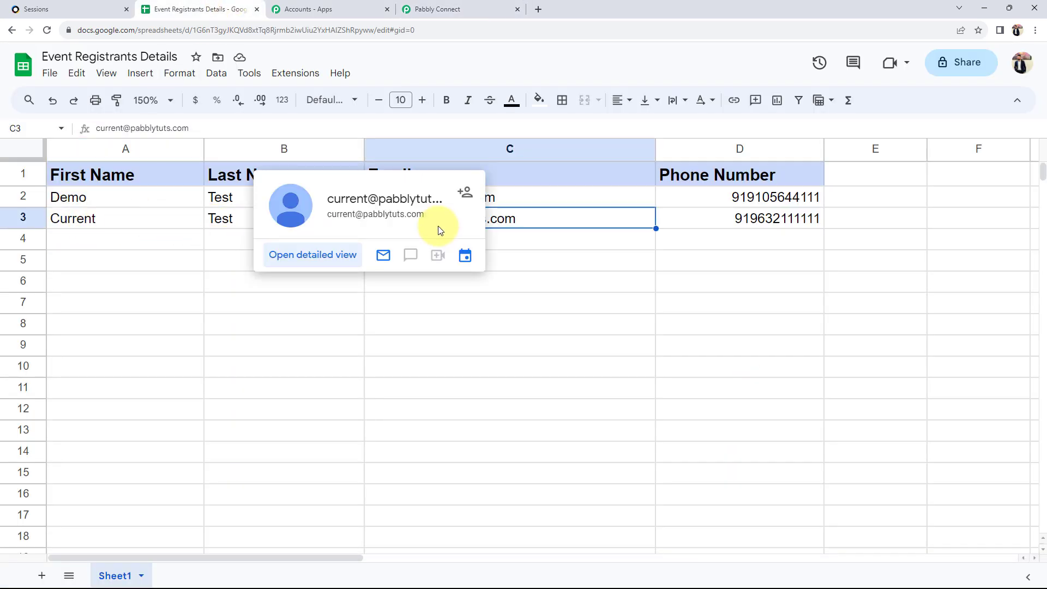
click(97, 223)
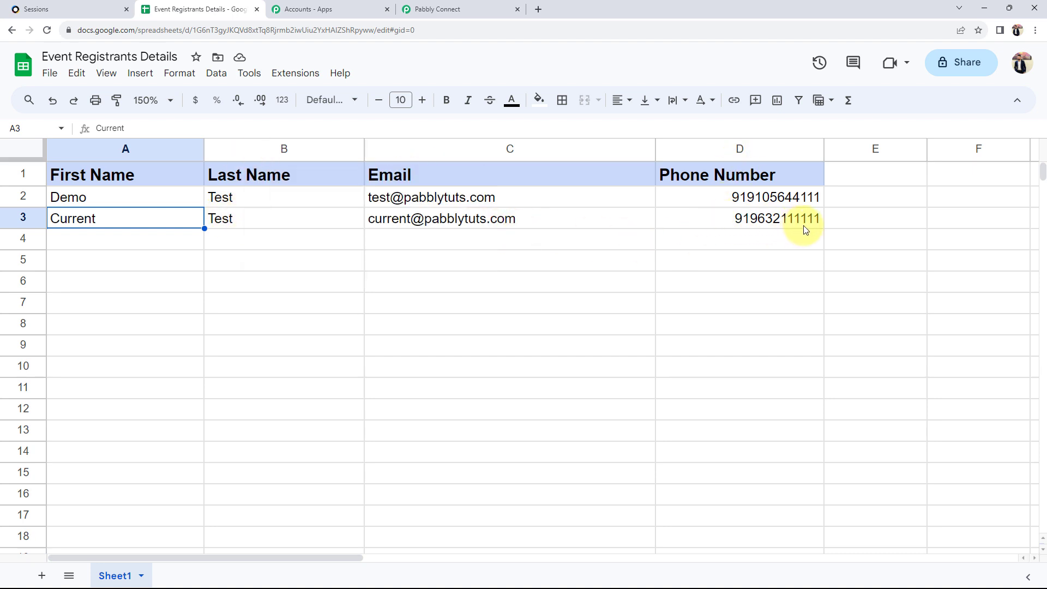
click(430, 9)
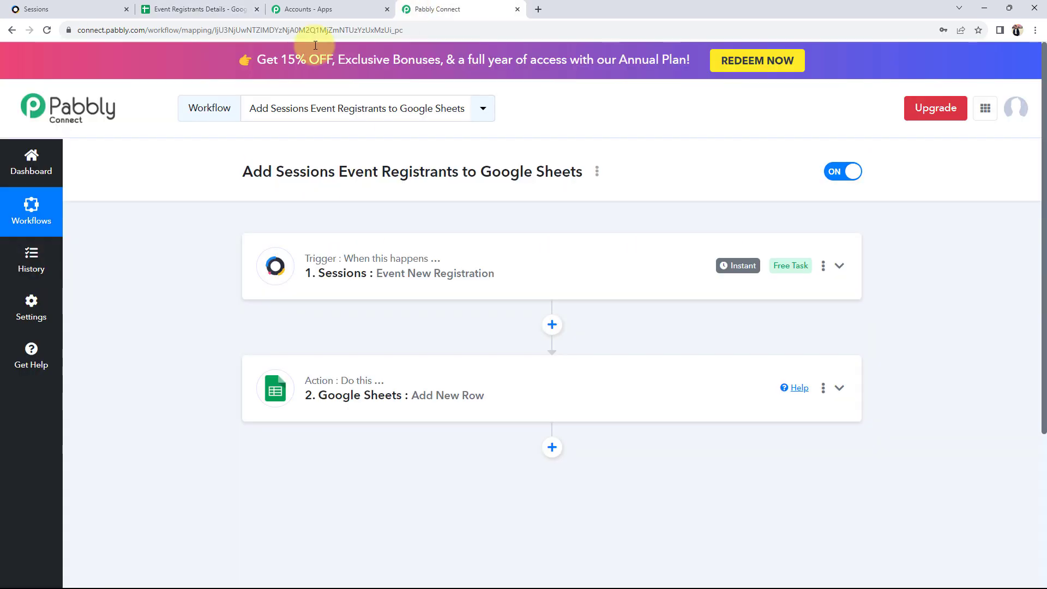